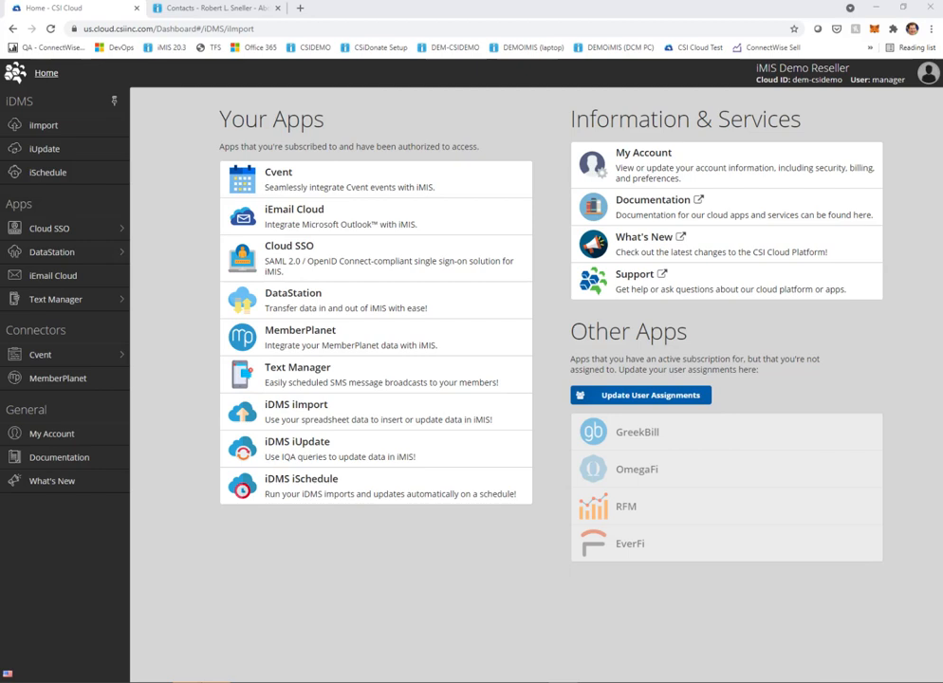
# Review the columns and call records in Renewal Calls.xlsx from the iDMS folder, and close the workbook.
pyautogui.moveTo(941, 374); pyautogui.dragTo(393, 277)
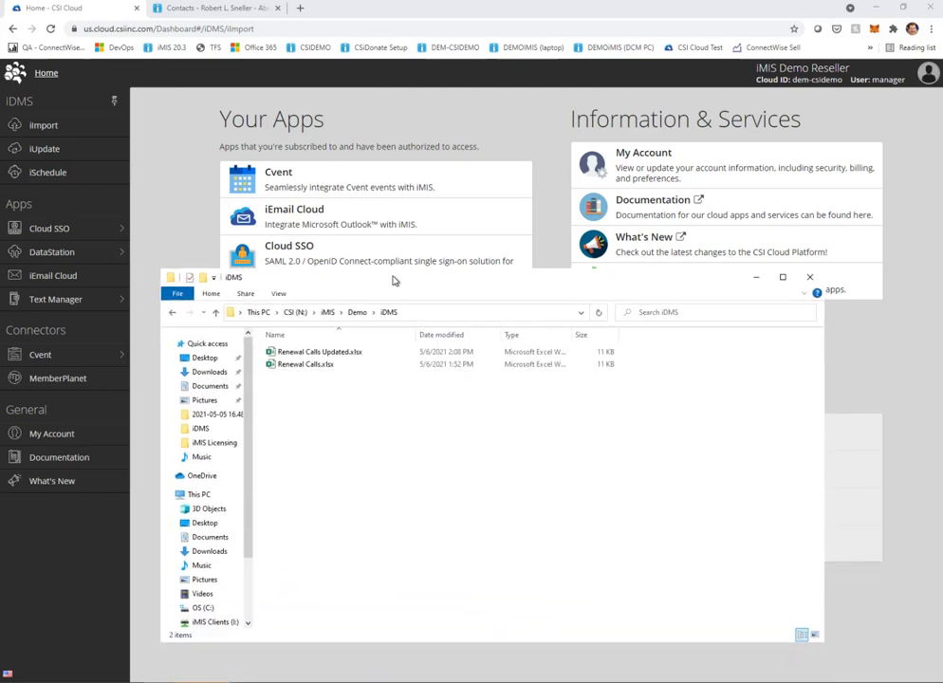
pyautogui.doubleClick(316, 366)
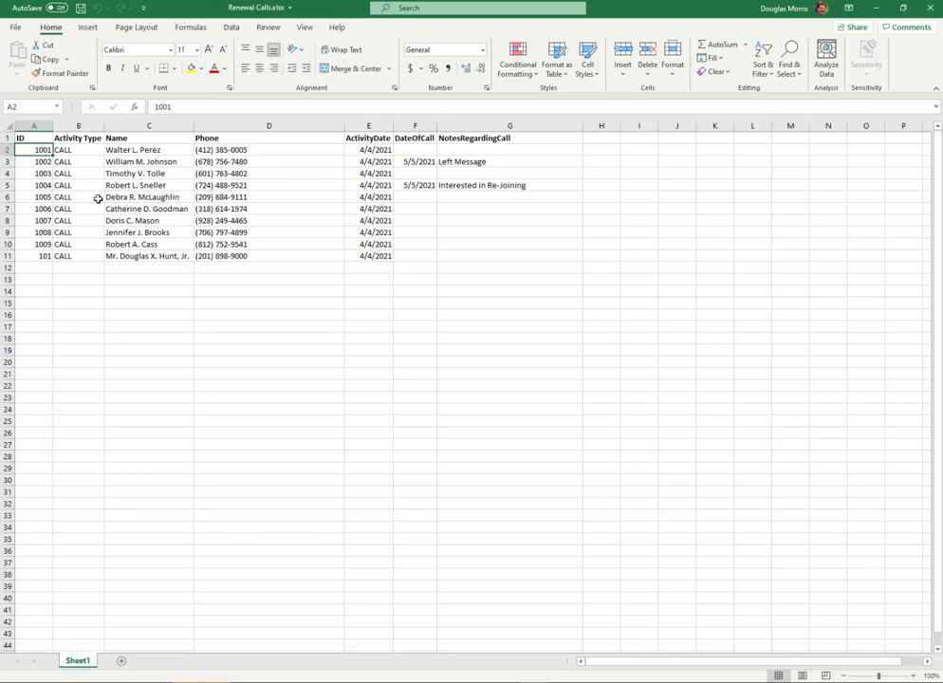
pyautogui.click(930, 8)
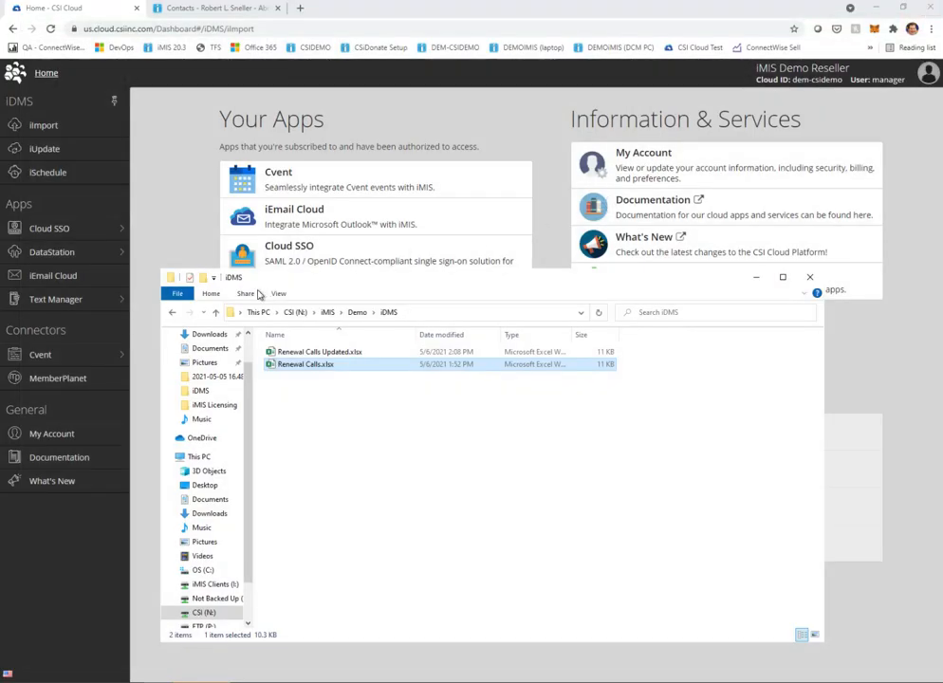
# Upload Renewal Calls.xlsx to a new iImport and choose the Update or Create import action.
pyautogui.click(168, 225)
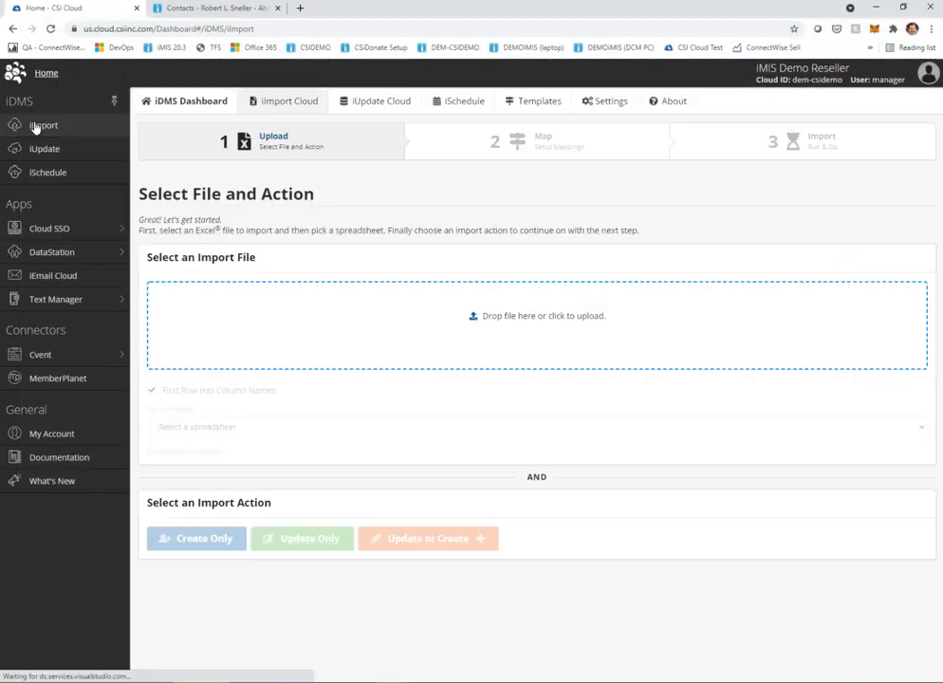
pyautogui.click(519, 318)
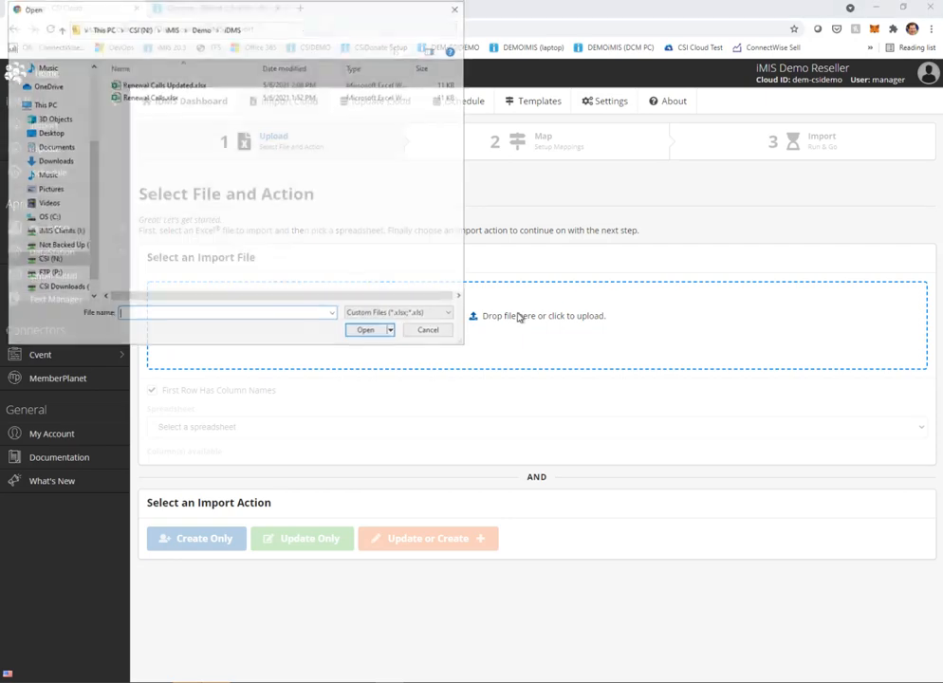
pyautogui.click(144, 99)
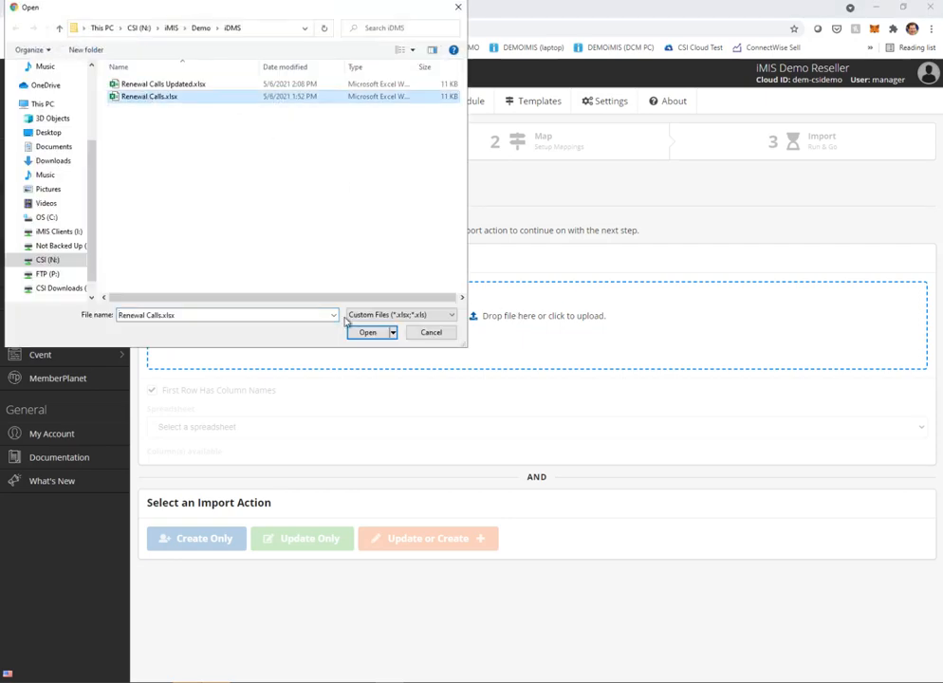
pyautogui.click(373, 335)
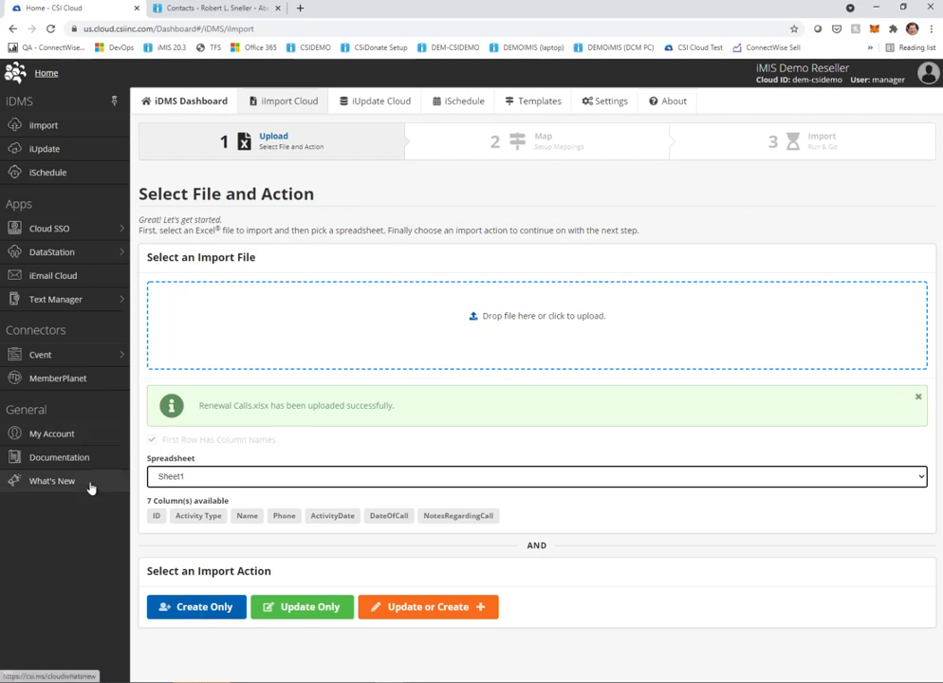
pyautogui.click(410, 608)
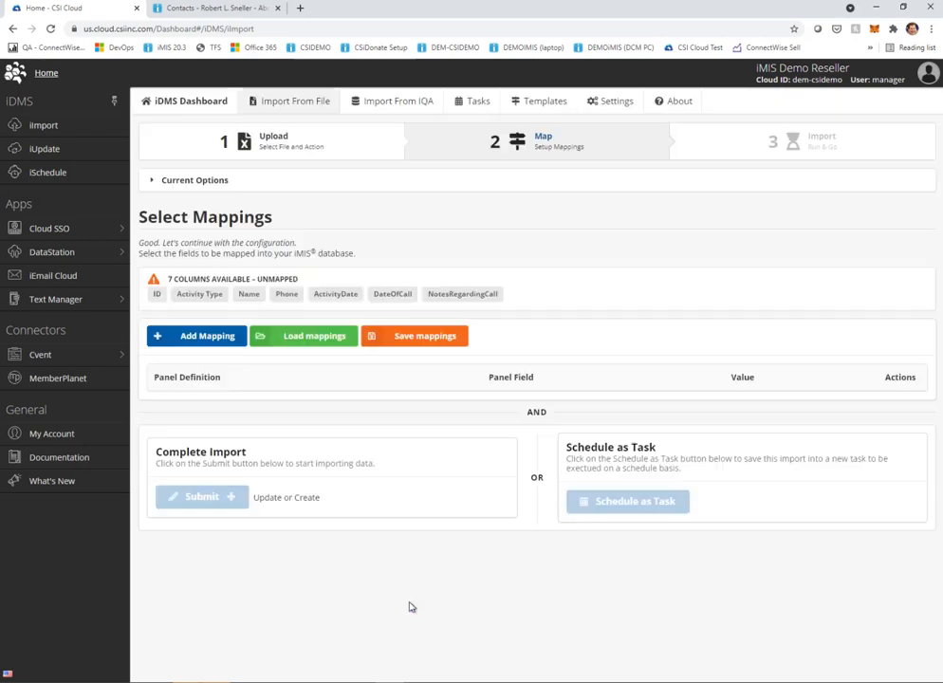
# Map the ID column to the iMIS ID field of the Activities source as a match-on criterion.
pyautogui.click(155, 296)
pyautogui.click(178, 215)
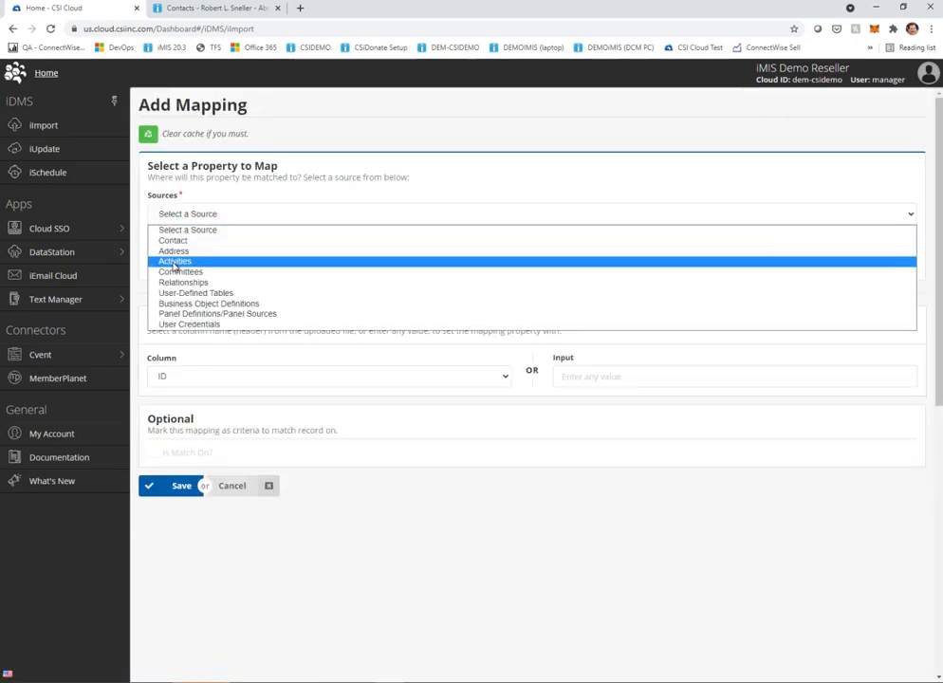
pyautogui.click(175, 262)
pyautogui.click(174, 258)
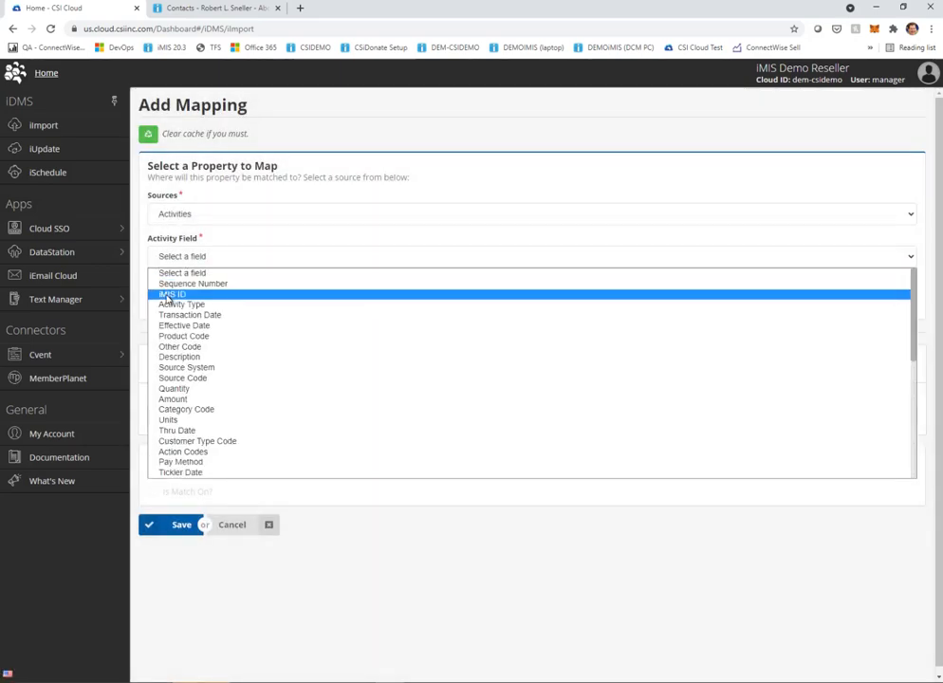
pyautogui.click(168, 294)
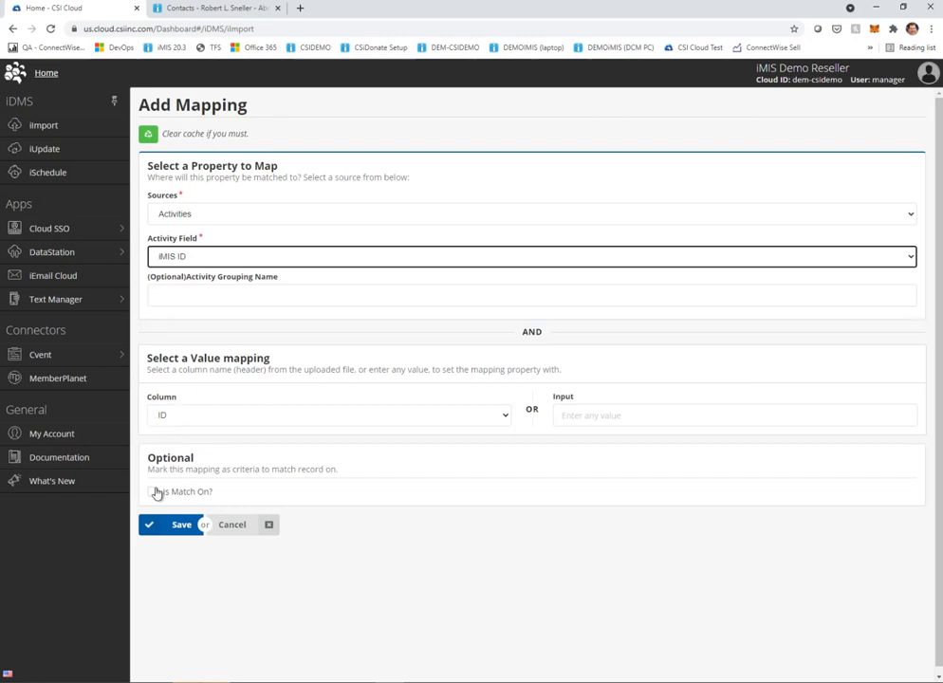
pyautogui.click(155, 492)
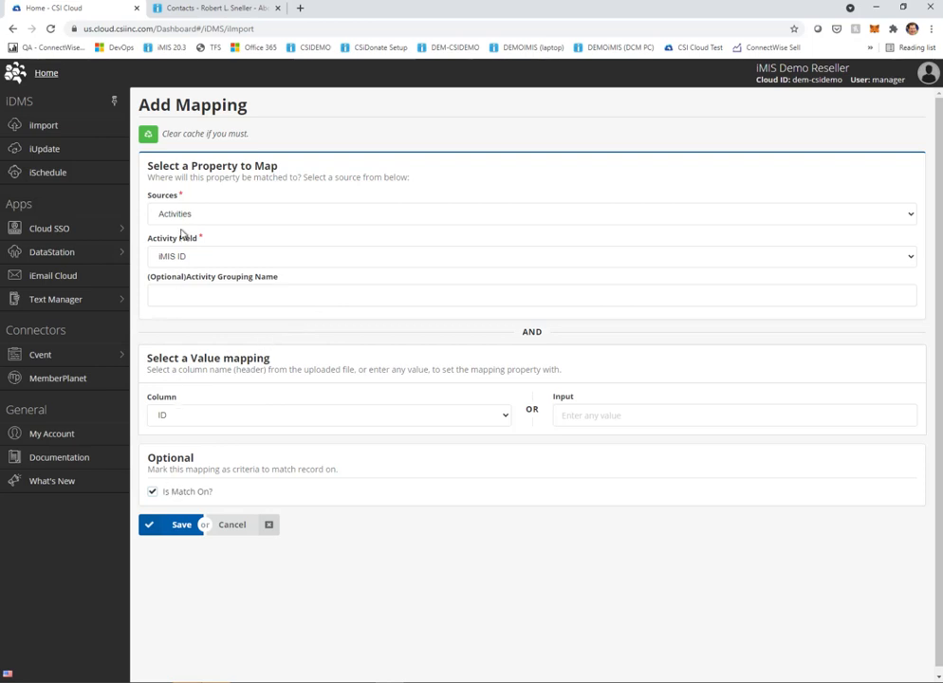
pyautogui.click(174, 526)
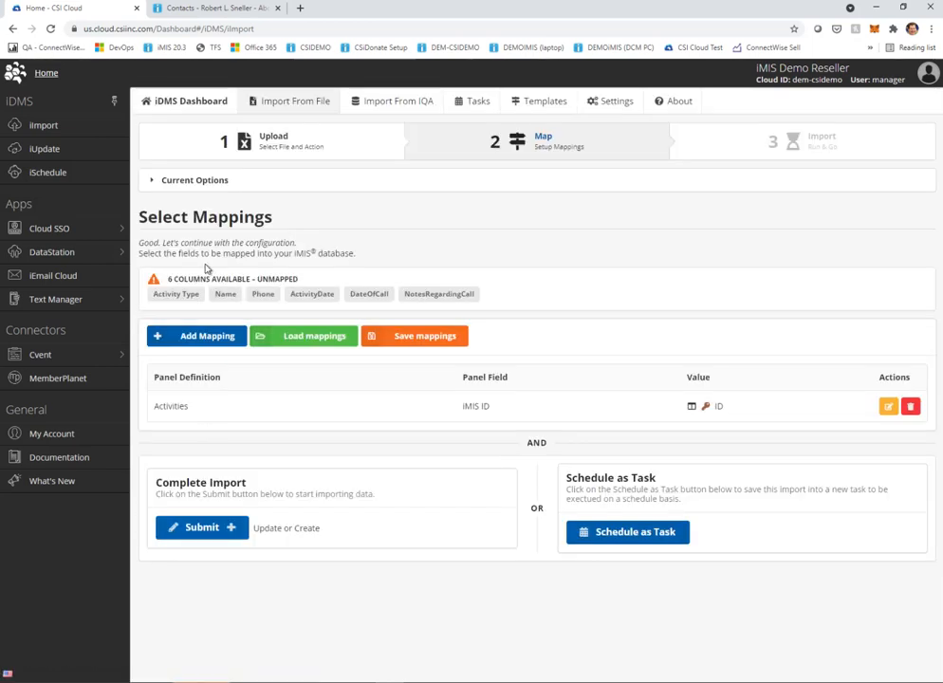
# Map the Activity Type column to the Activities field Activity Type as a match-on criterion.
pyautogui.click(175, 295)
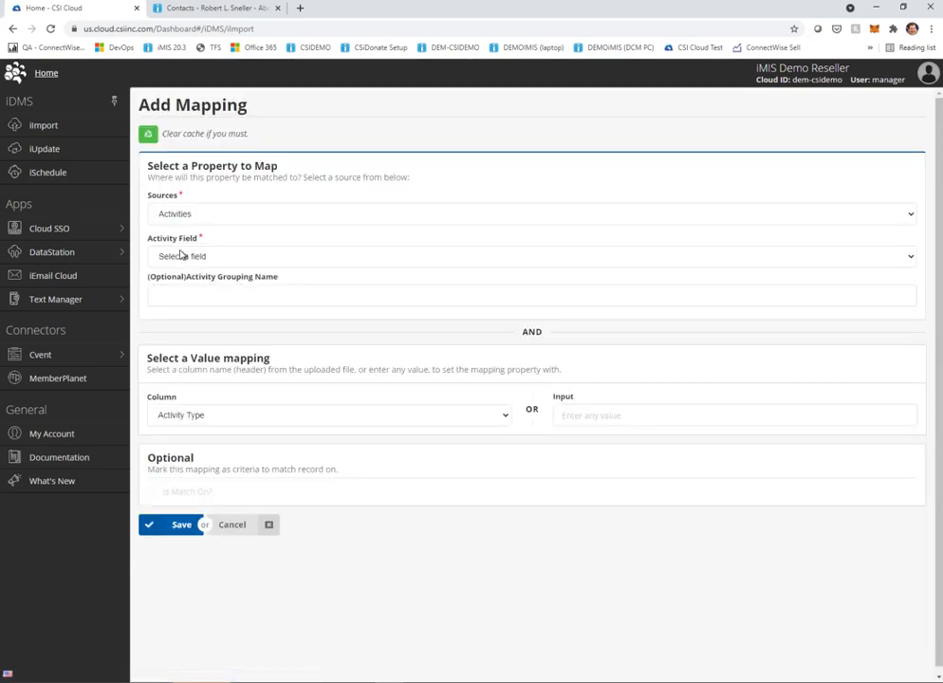
pyautogui.click(180, 255)
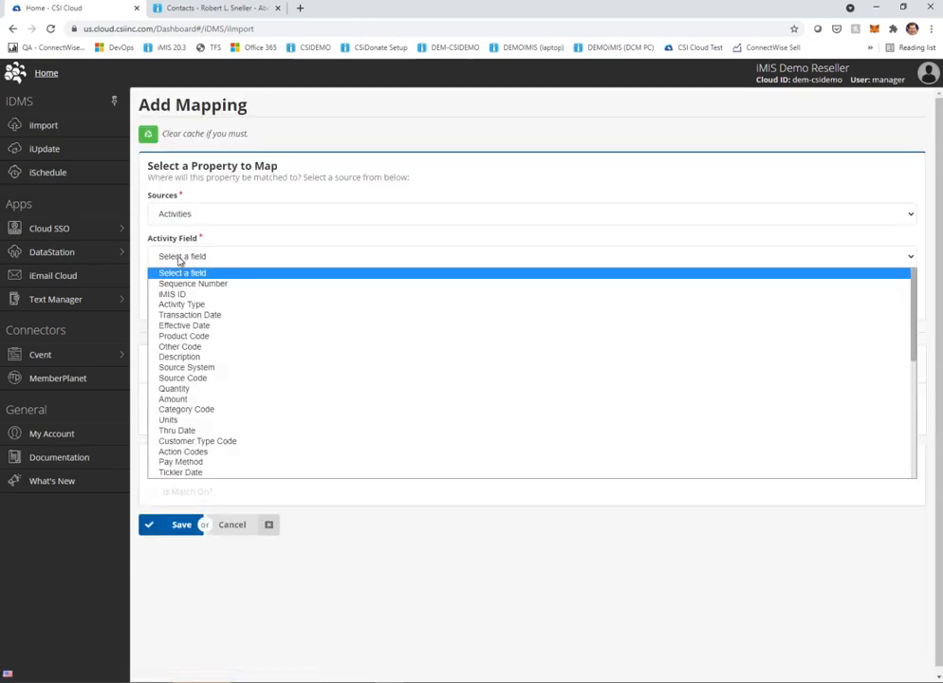
pyautogui.click(180, 305)
pyautogui.click(153, 493)
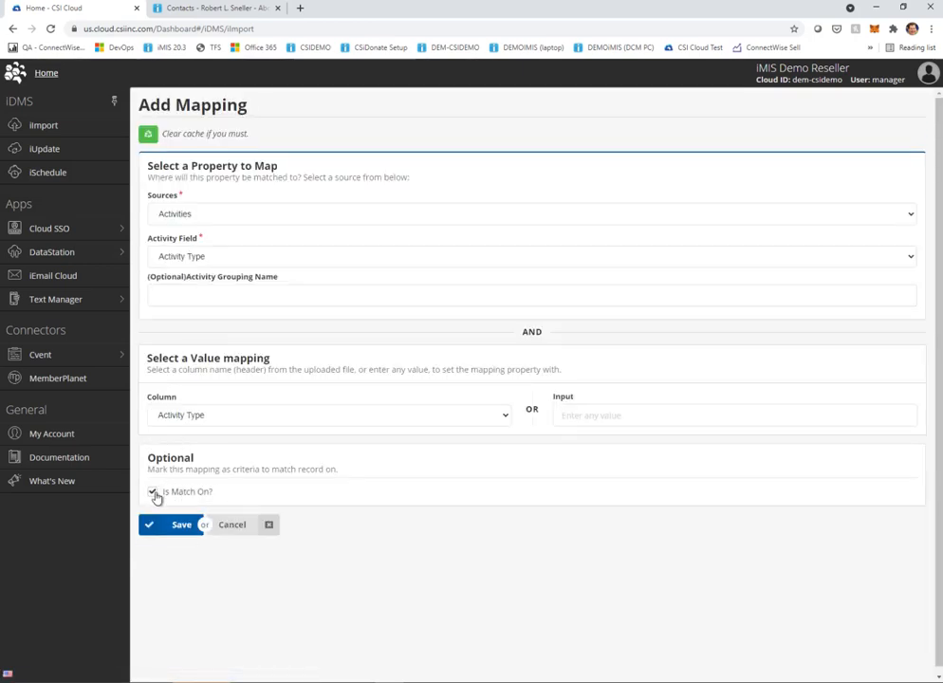
pyautogui.click(175, 525)
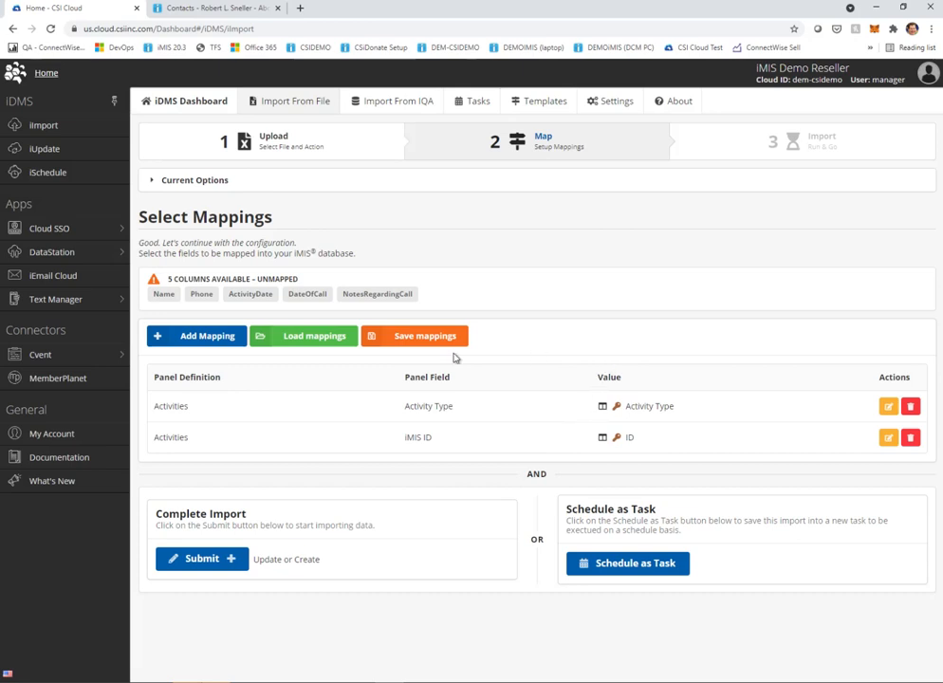
# Add a mapping from the ActivityDate column to the Activities field Transaction Date, marked as match-on.
pyautogui.click(201, 338)
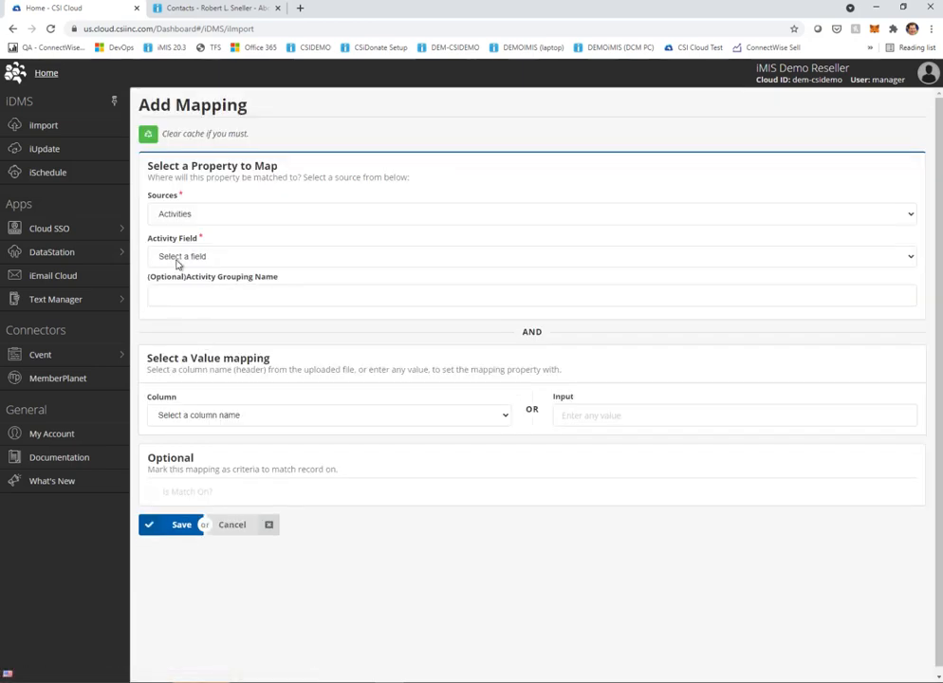
pyautogui.click(177, 258)
pyautogui.click(177, 315)
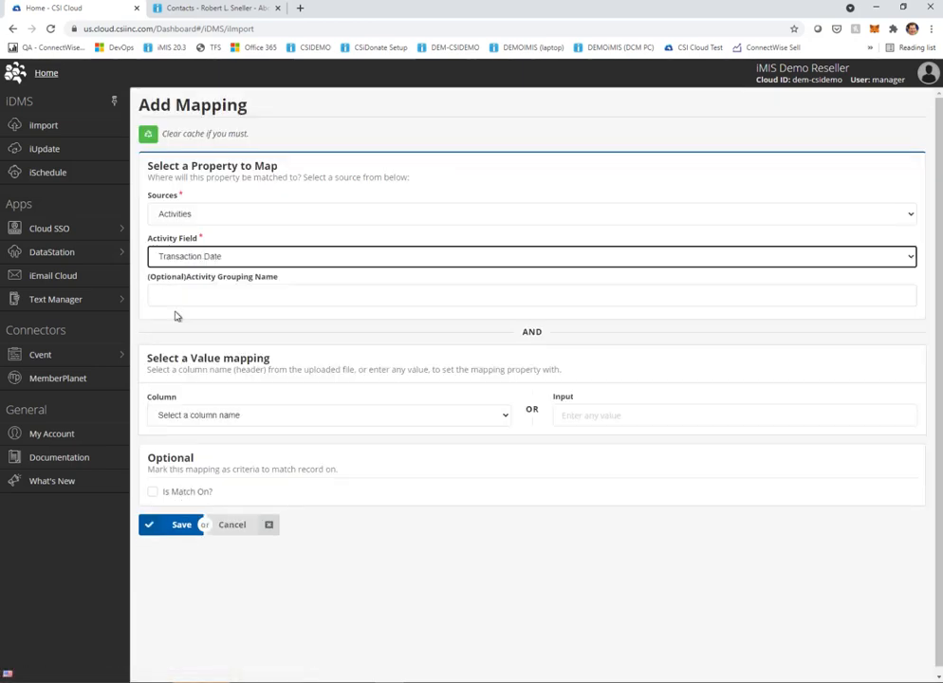
pyautogui.click(177, 418)
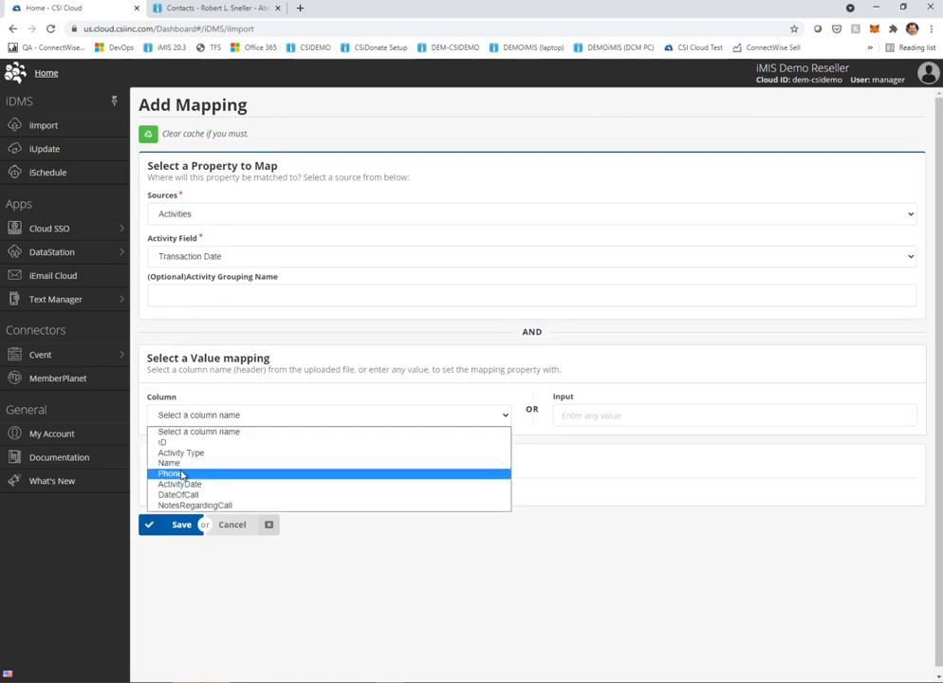
pyautogui.click(181, 484)
pyautogui.click(152, 493)
pyautogui.click(170, 527)
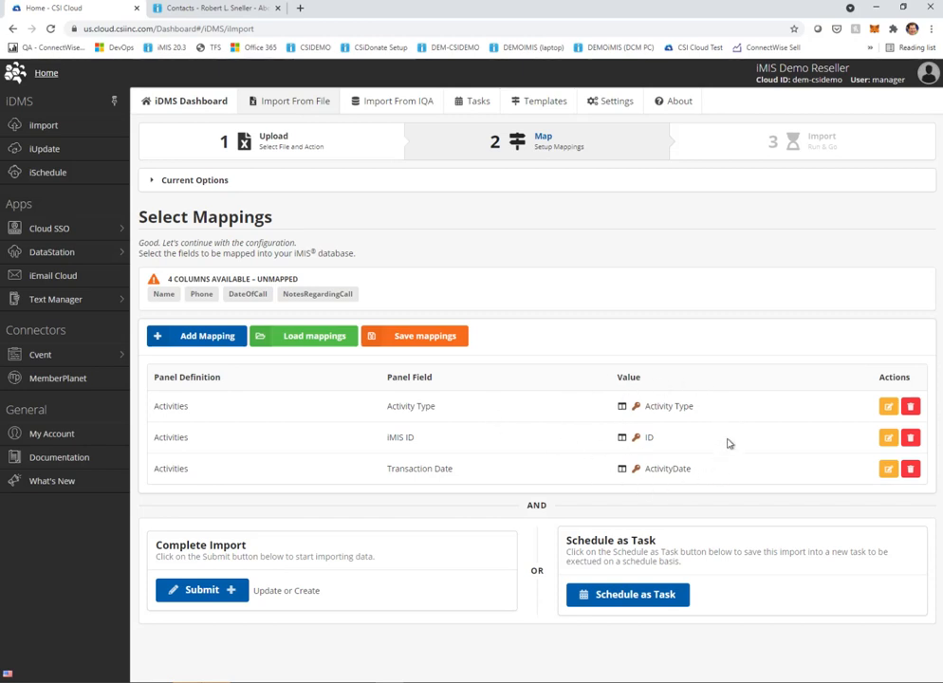
# Add a mapping from the DateOfCall column to the Activities field User Field 6, without match-on.
pyautogui.click(189, 334)
pyautogui.click(199, 256)
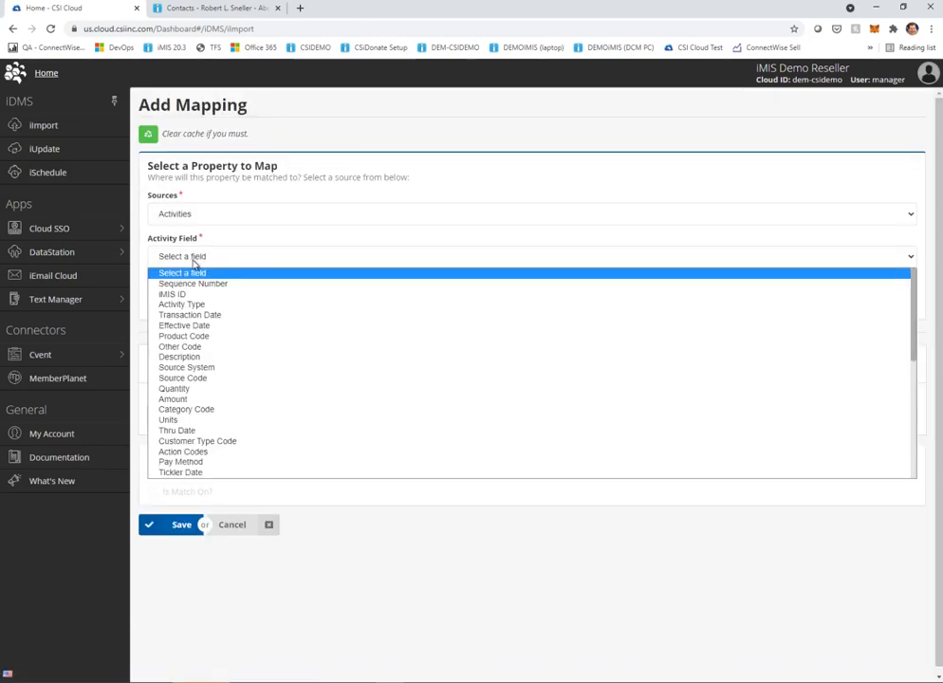
pyautogui.click(276, 241)
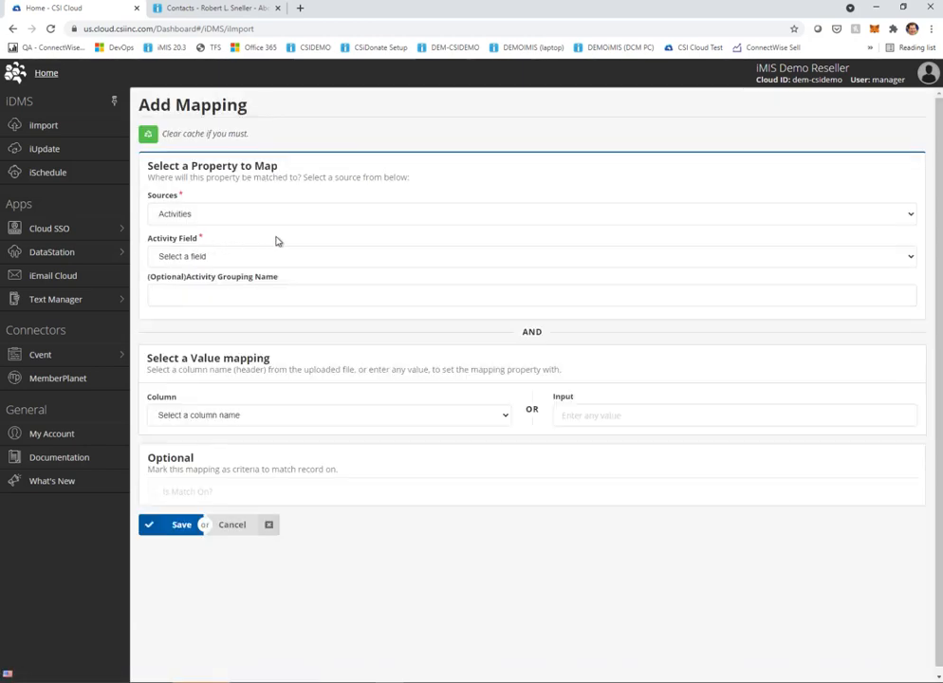
pyautogui.click(193, 414)
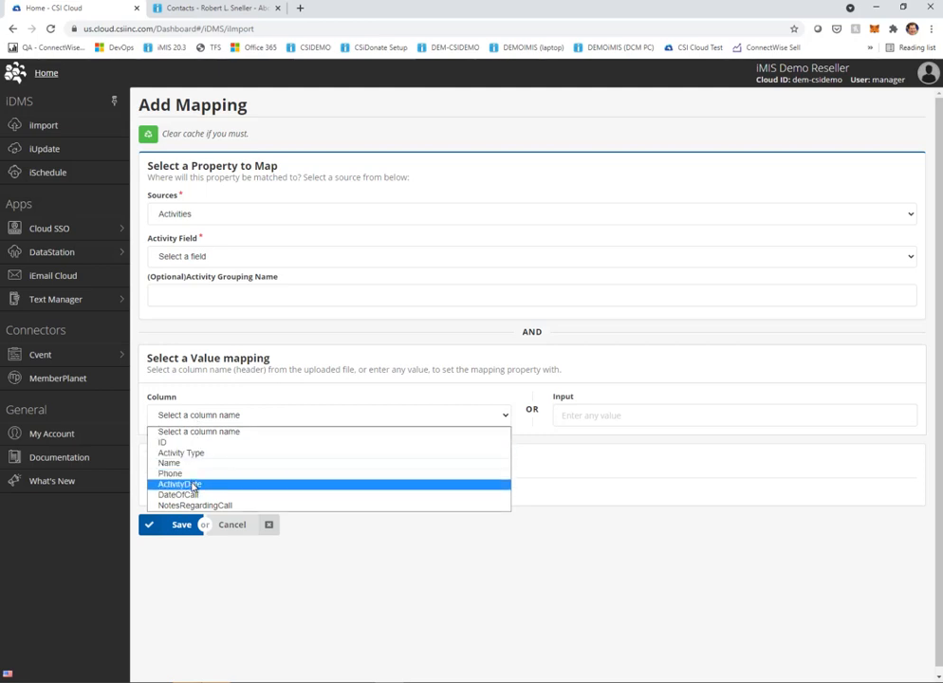
pyautogui.click(185, 494)
pyautogui.click(190, 257)
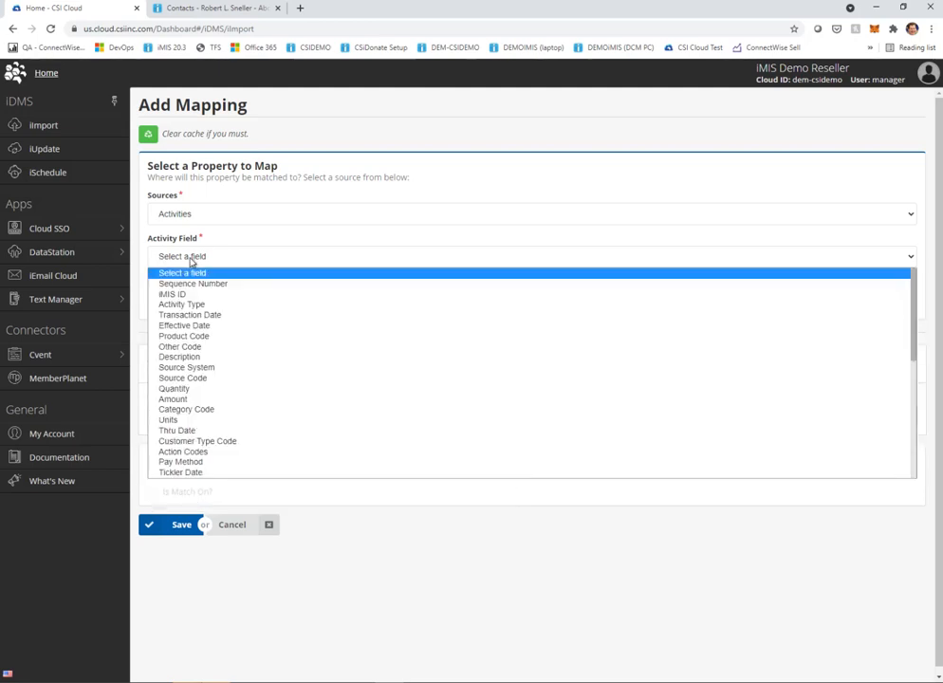
pyautogui.scroll(-5, 204, 375)
pyautogui.click(201, 353)
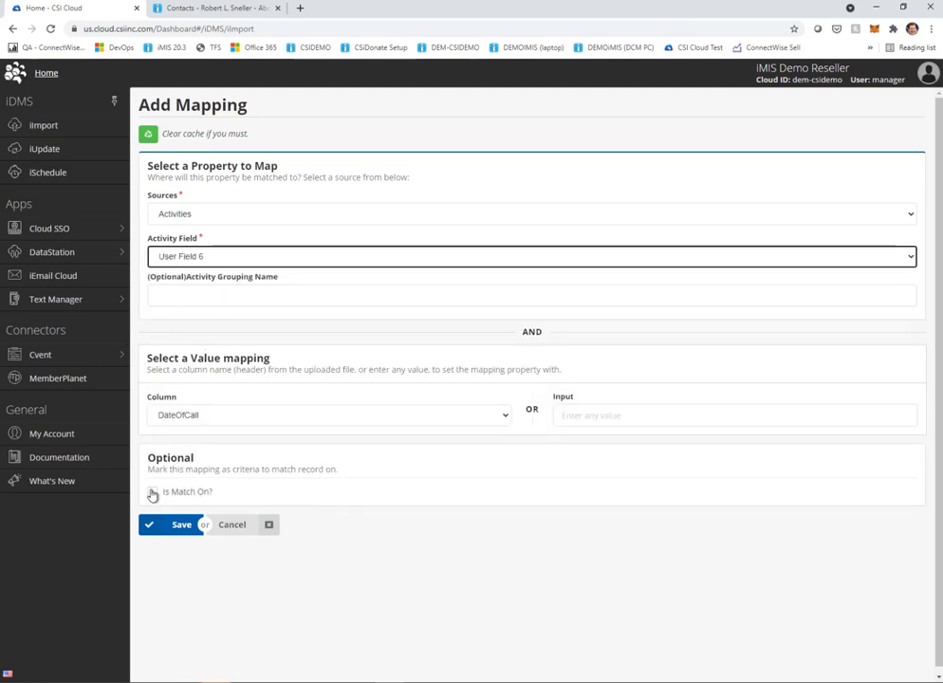
pyautogui.click(163, 531)
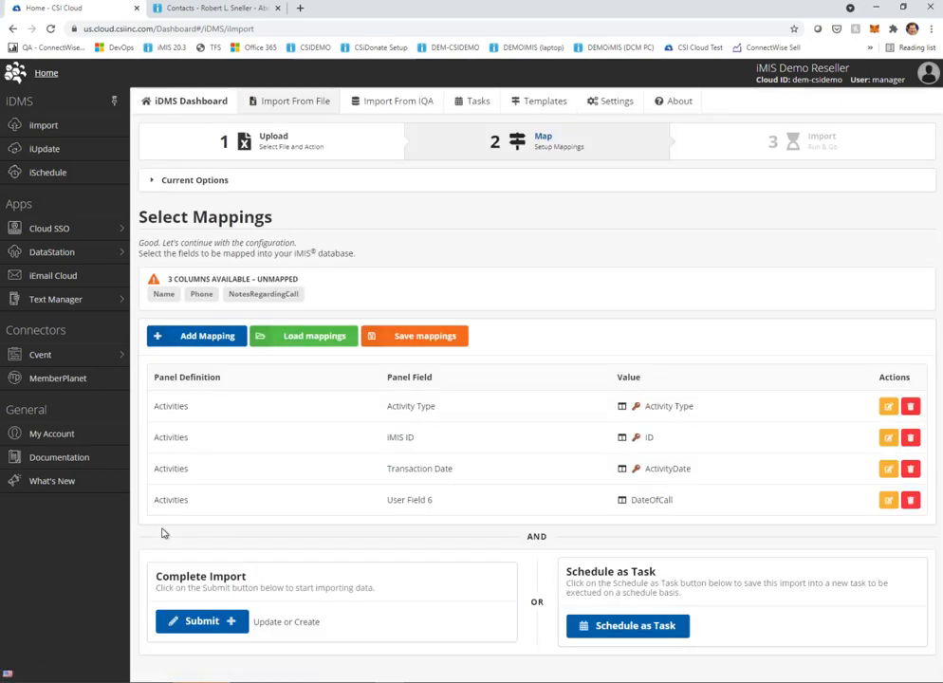
# Map the NotesRegardingCall column to the Activities field Note, without match-on.
pyautogui.click(207, 339)
pyautogui.click(199, 256)
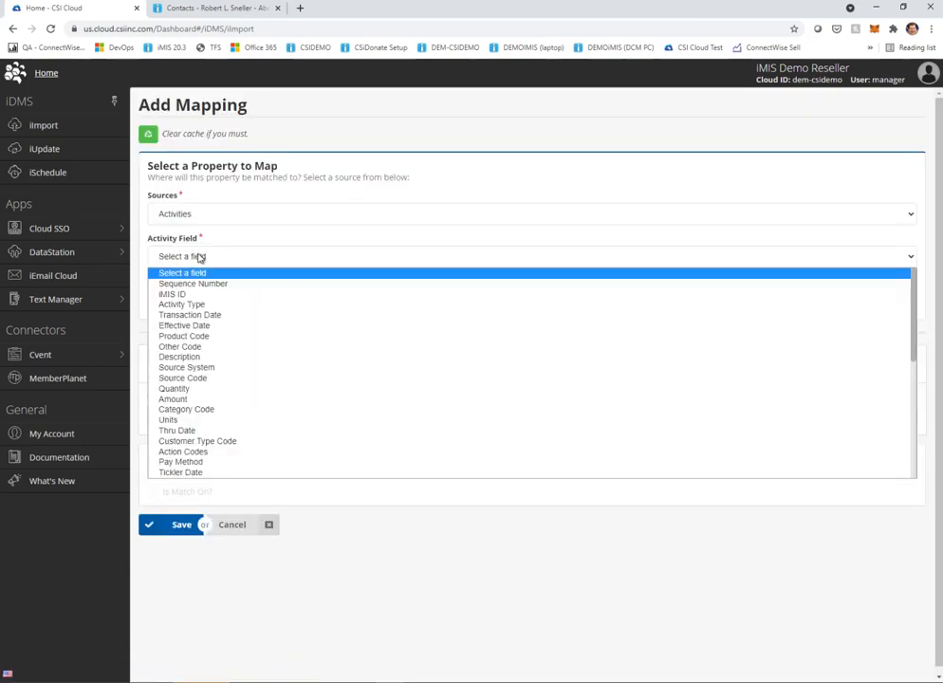
pyautogui.scroll(-3, 188, 364)
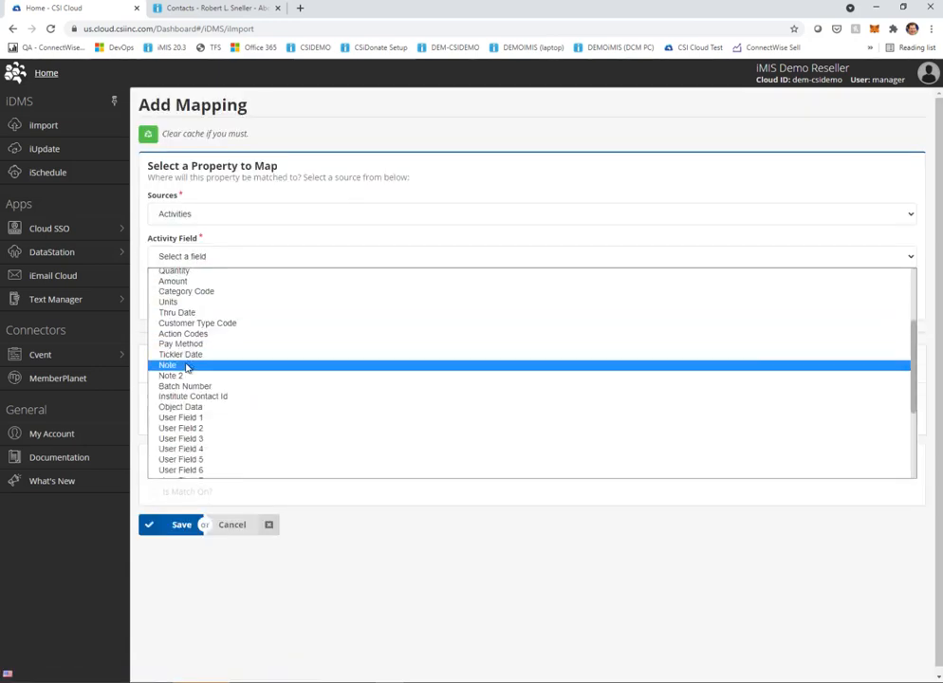
pyautogui.click(188, 364)
pyautogui.click(178, 526)
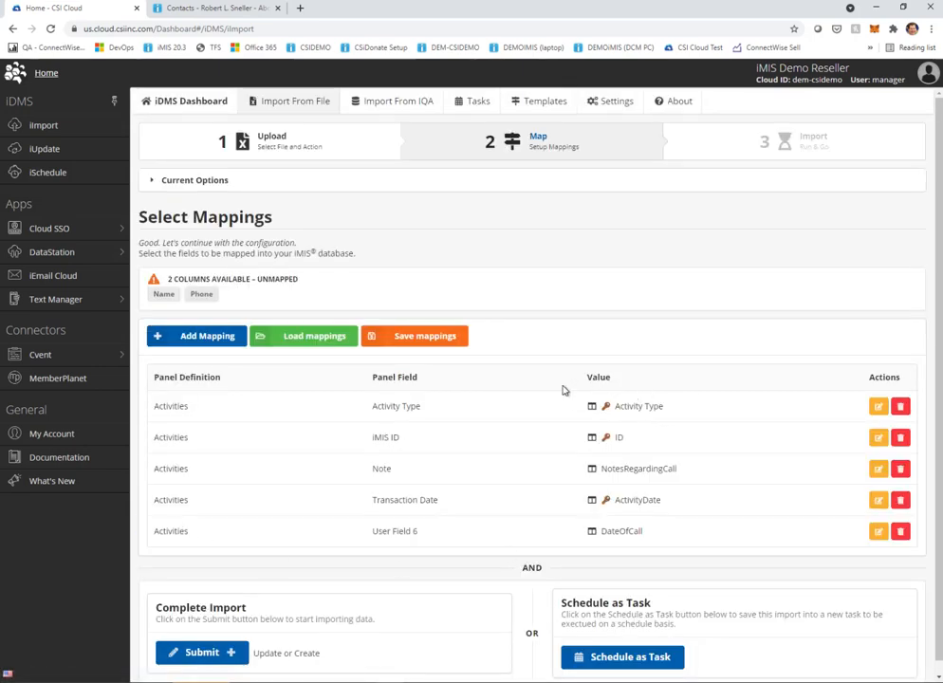
# Save the mappings as a template named "Insert Call Activities or Update if they Exist".
pyautogui.click(419, 338)
pyautogui.click(179, 179)
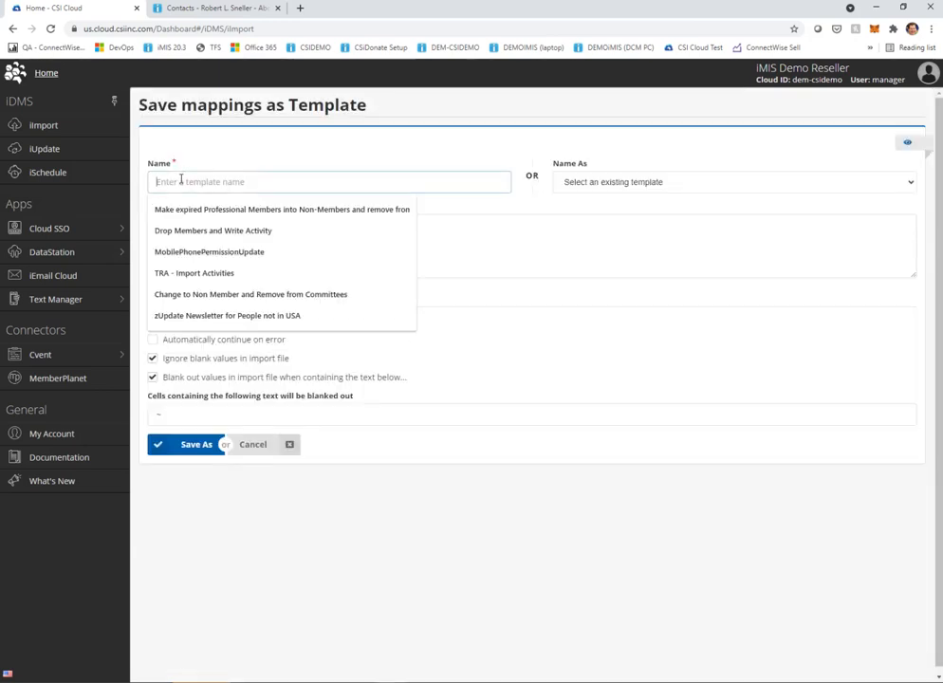
pyautogui.write('Insert Call Activit')
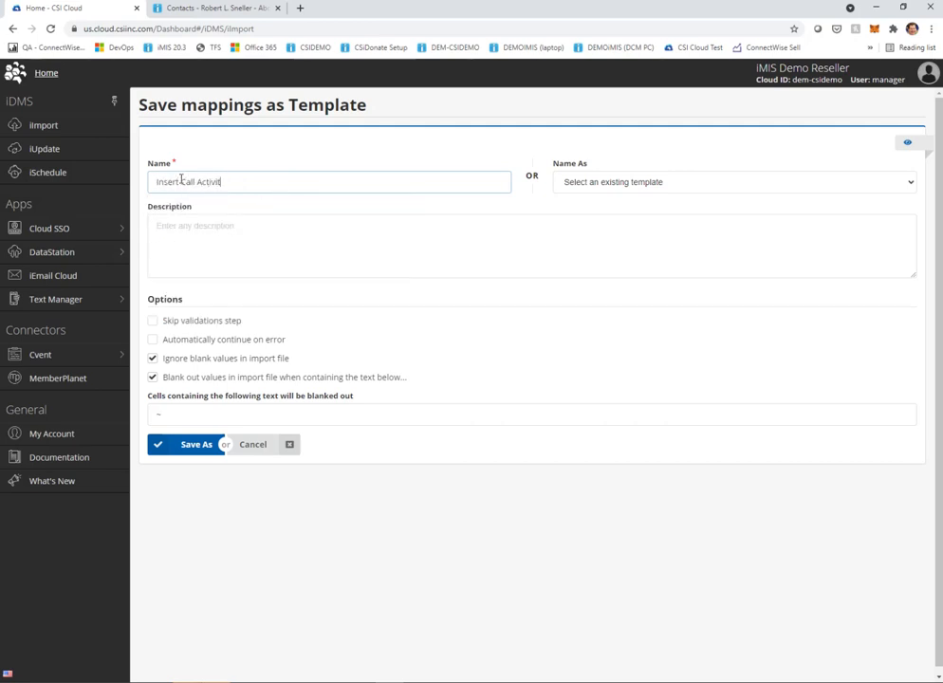
pyautogui.write('ies or Update if they Exist')
pyautogui.click(195, 444)
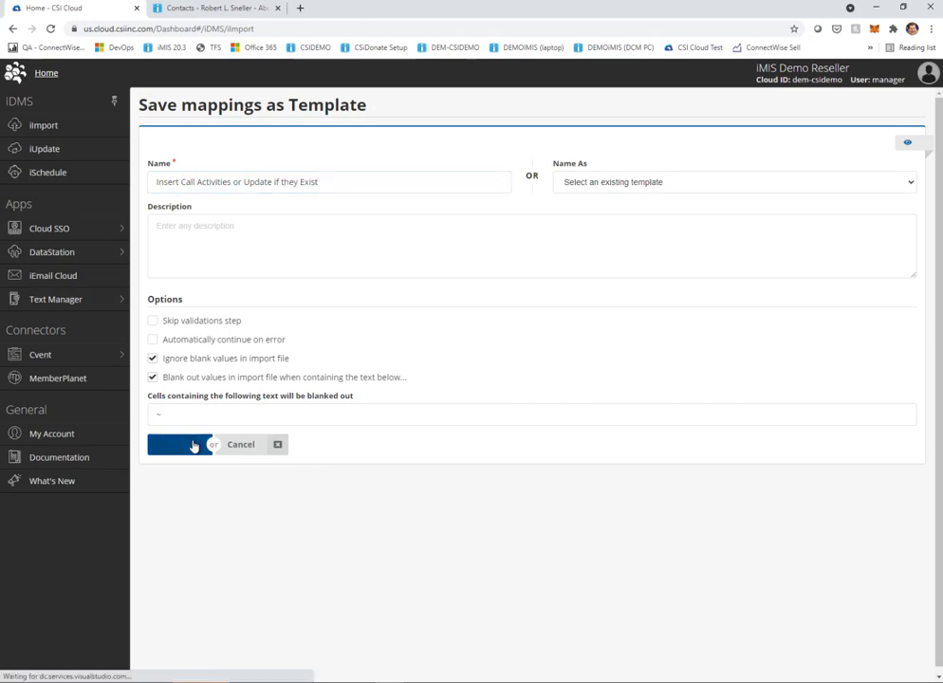
# Submit the mapped import to proceed to its validation summary.
pyautogui.scroll(-1, 194, 456)
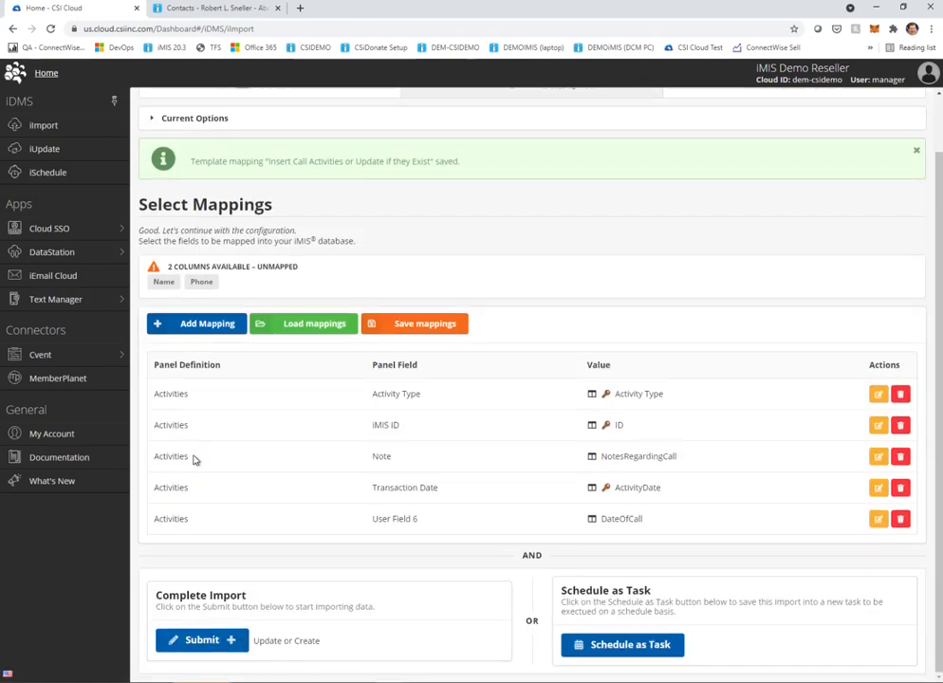
pyautogui.click(196, 639)
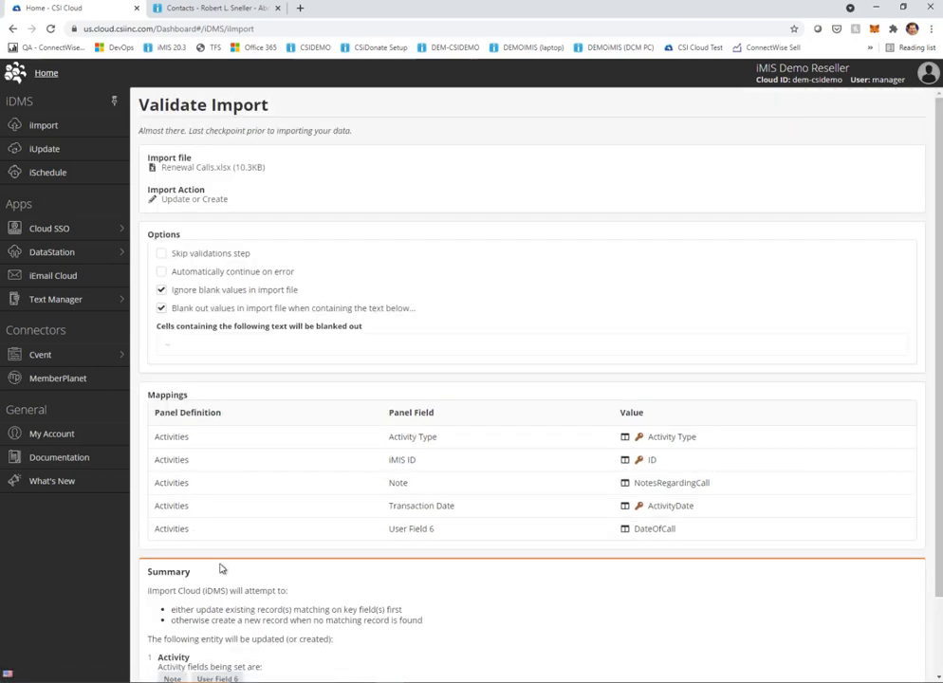
# Run the validated Update or Create import, and check the imported call in the Activities of the contact open in iMIS.
pyautogui.scroll(-1, 221, 568)
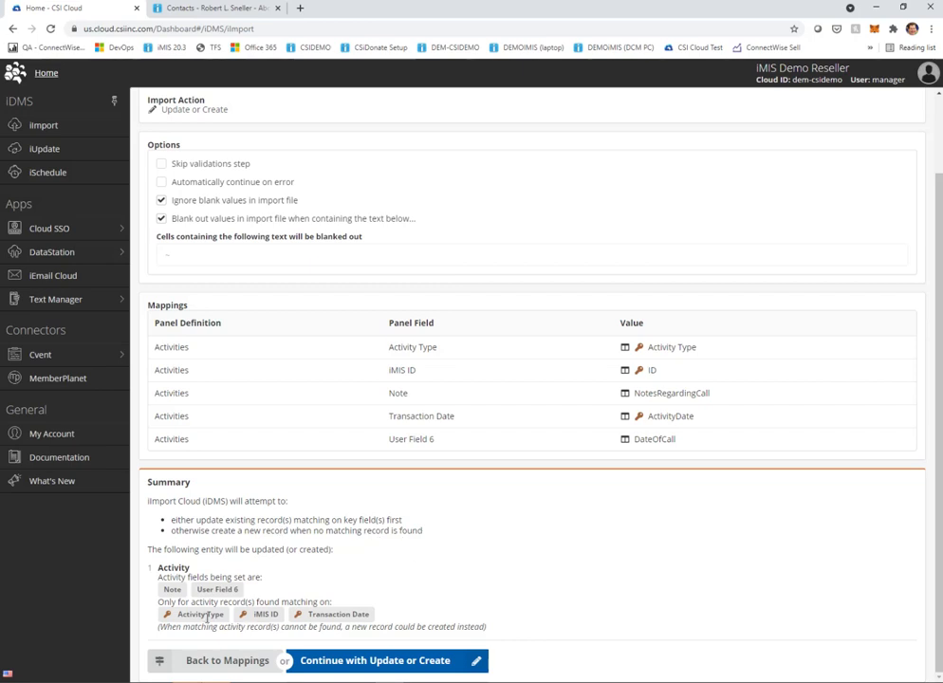
pyautogui.click(408, 661)
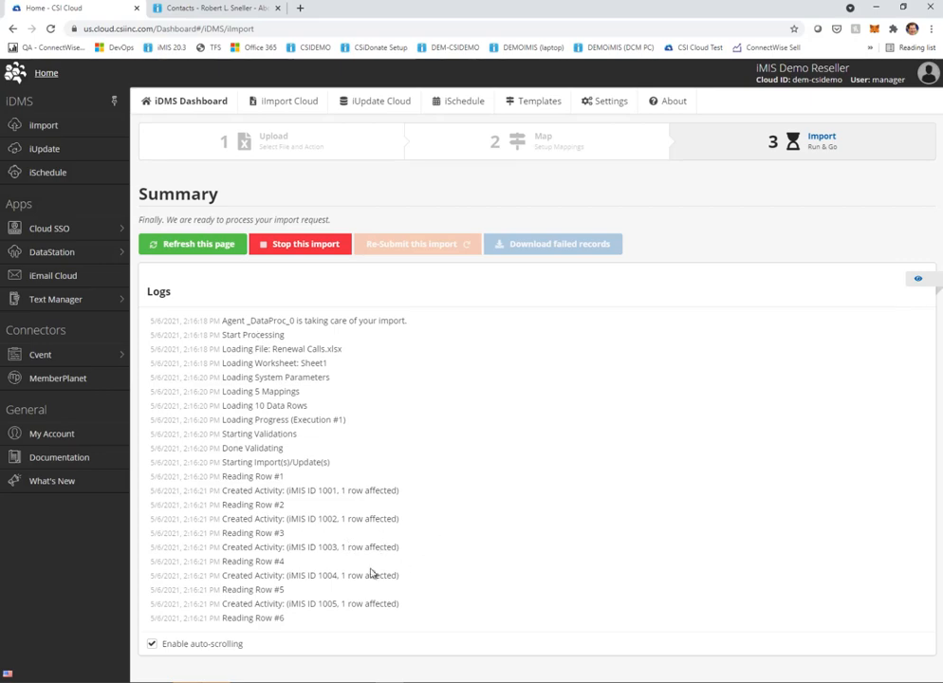
pyautogui.click(231, 11)
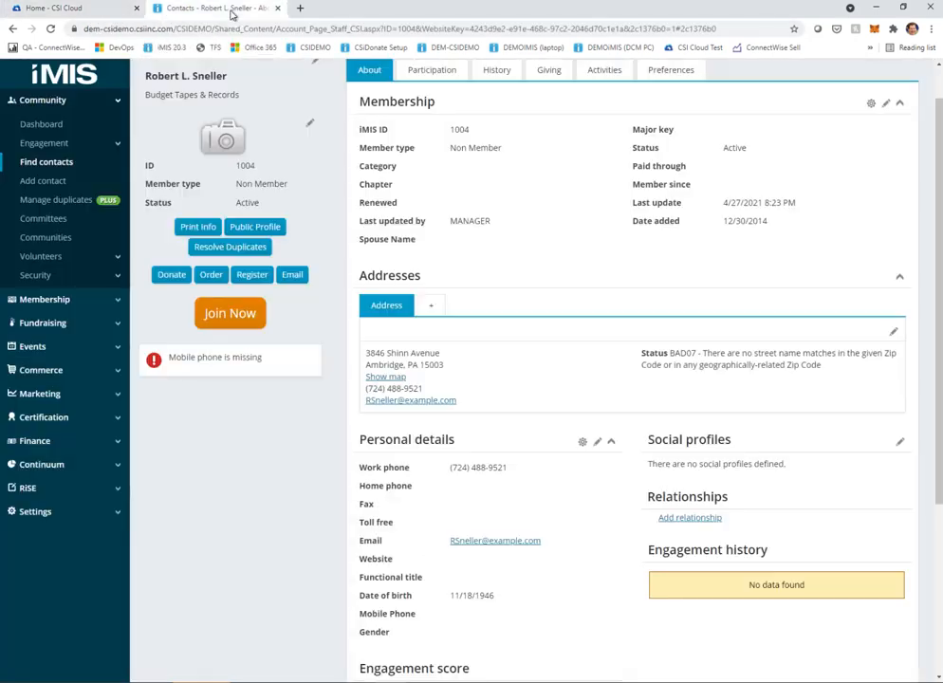
pyautogui.click(604, 70)
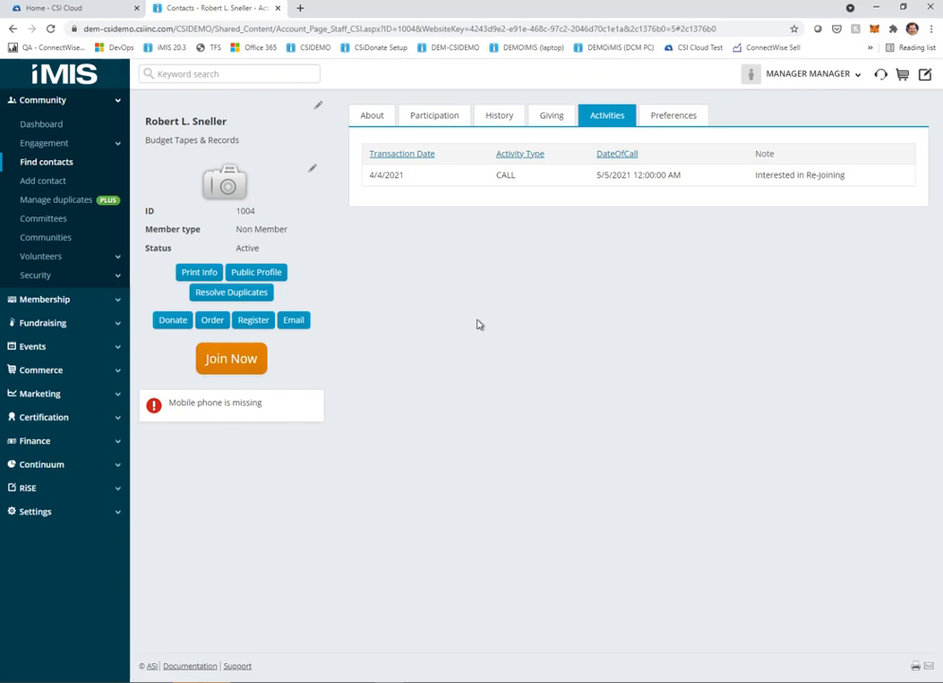
# Open Renewal Calls Updated.xlsx in Excel and review its DateOfCall and NotesRegardingCall entries, including rows 12 to 14.
pyautogui.hotkey('alt', 'Tab')
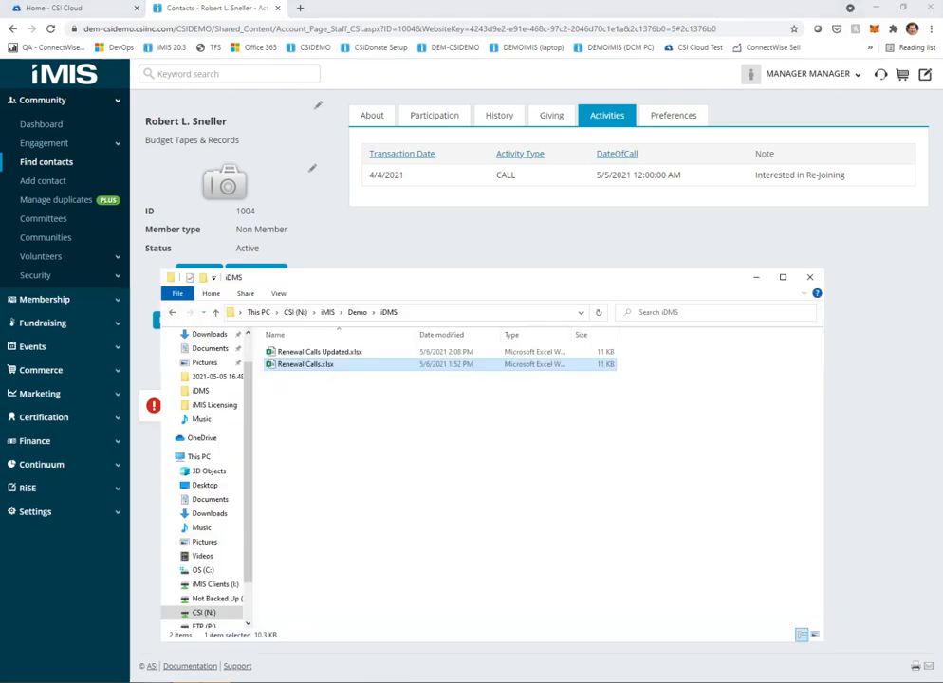
pyautogui.click(320, 353)
pyautogui.doubleClick(319, 354)
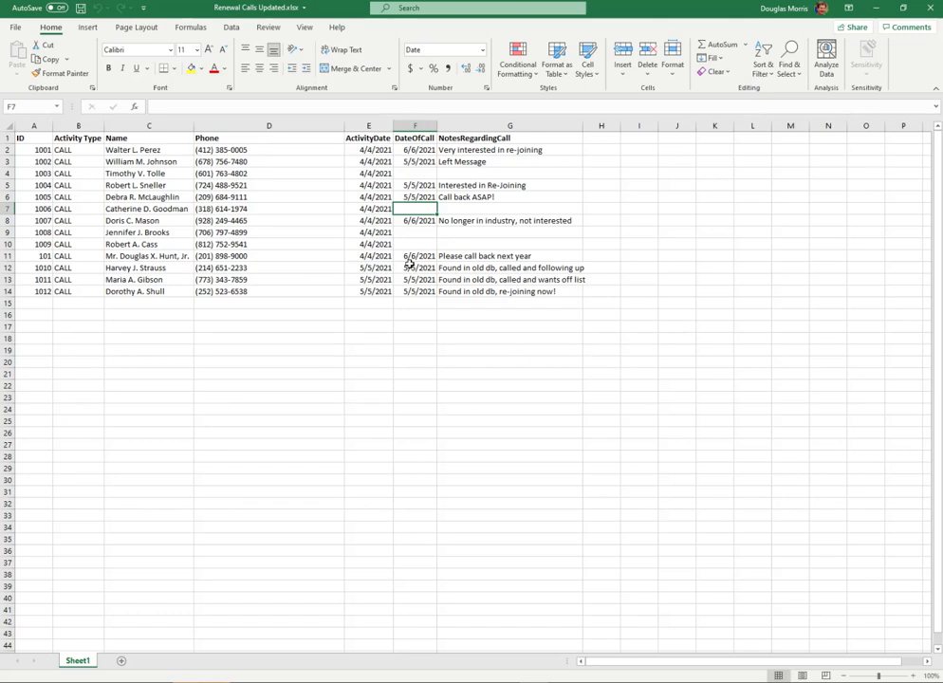
pyautogui.moveTo(462, 150); pyautogui.dragTo(421, 152)
pyautogui.moveTo(418, 219); pyautogui.dragTo(483, 220)
pyautogui.click(425, 197)
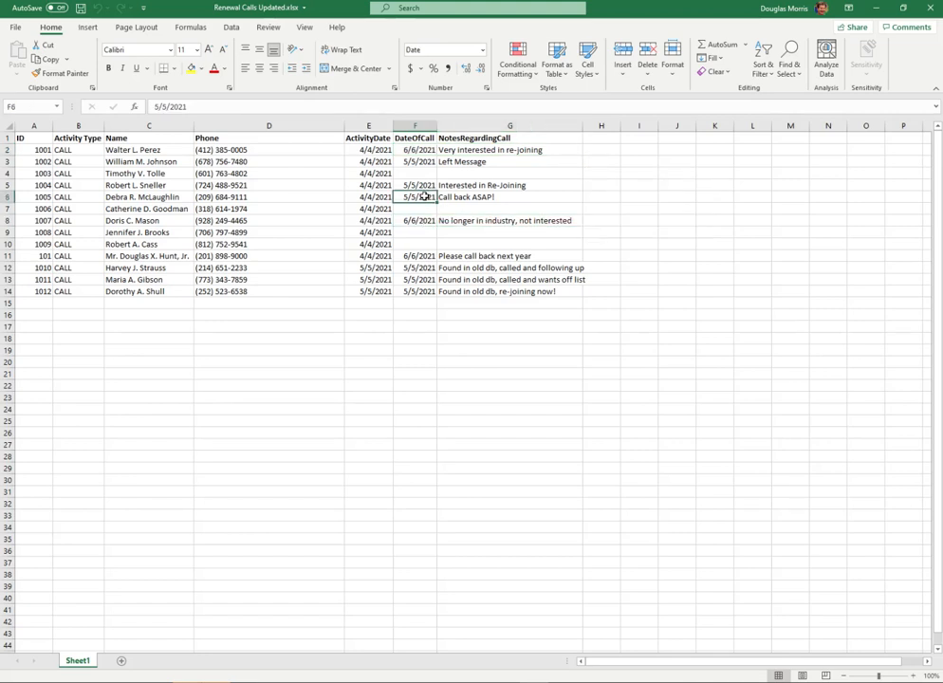
pyautogui.moveTo(464, 196); pyautogui.dragTo(464, 196)
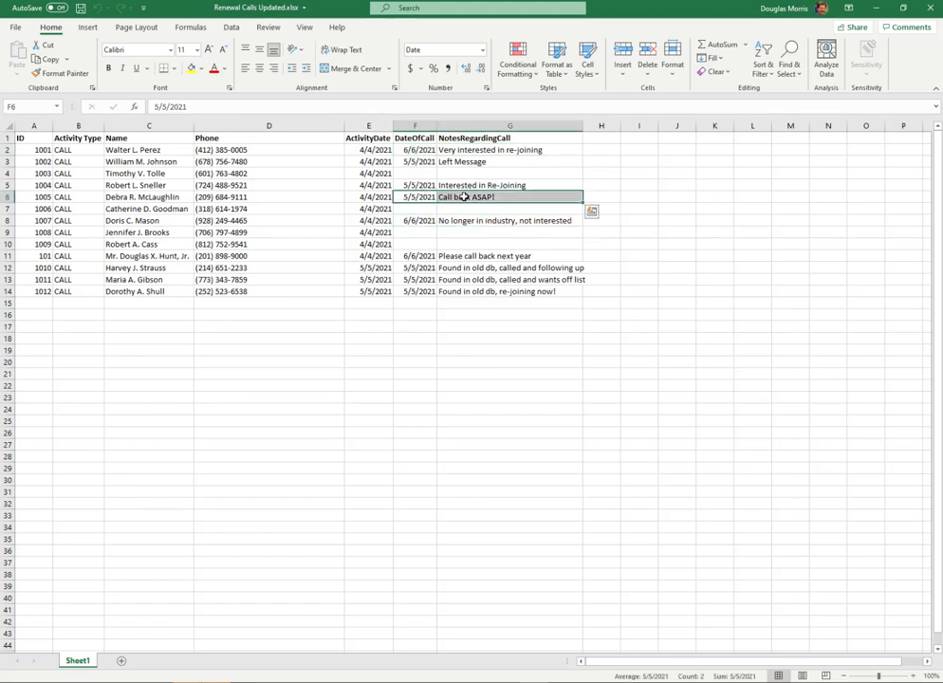
pyautogui.click(423, 198)
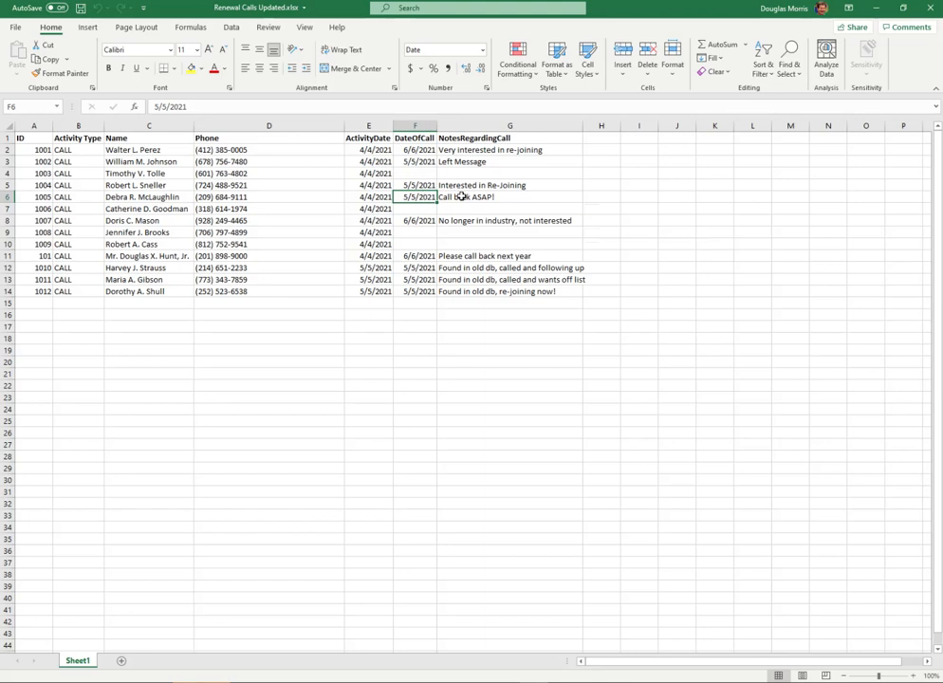
pyautogui.moveTo(13, 273); pyautogui.dragTo(10, 294)
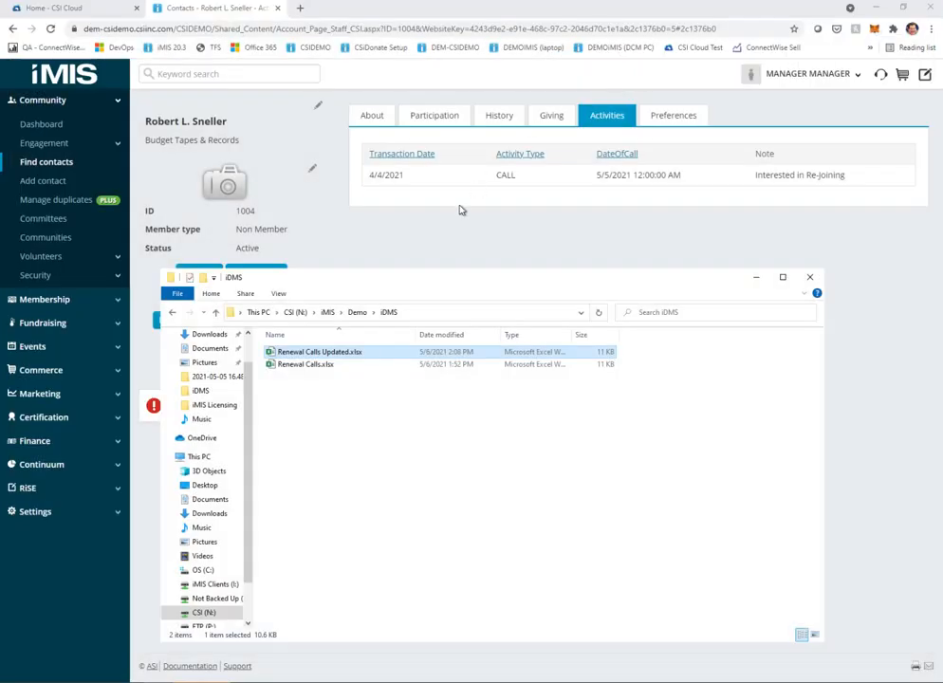
# Start a new iImport in CSI Cloud with Renewal Calls Updated.xlsx as the file and Update or Create as the action.
pyautogui.click(52, 8)
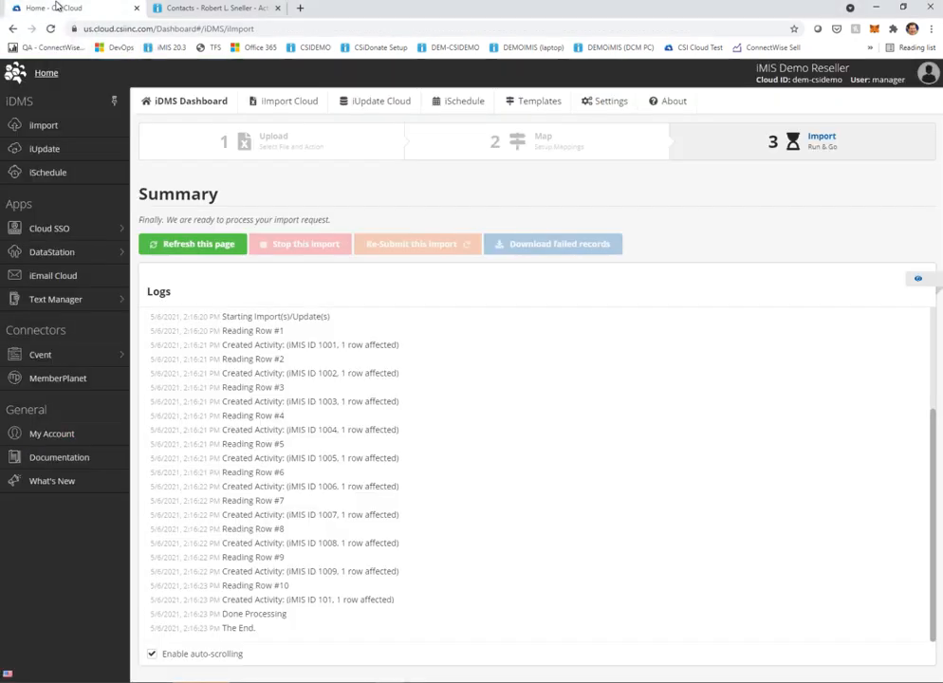
pyautogui.click(43, 124)
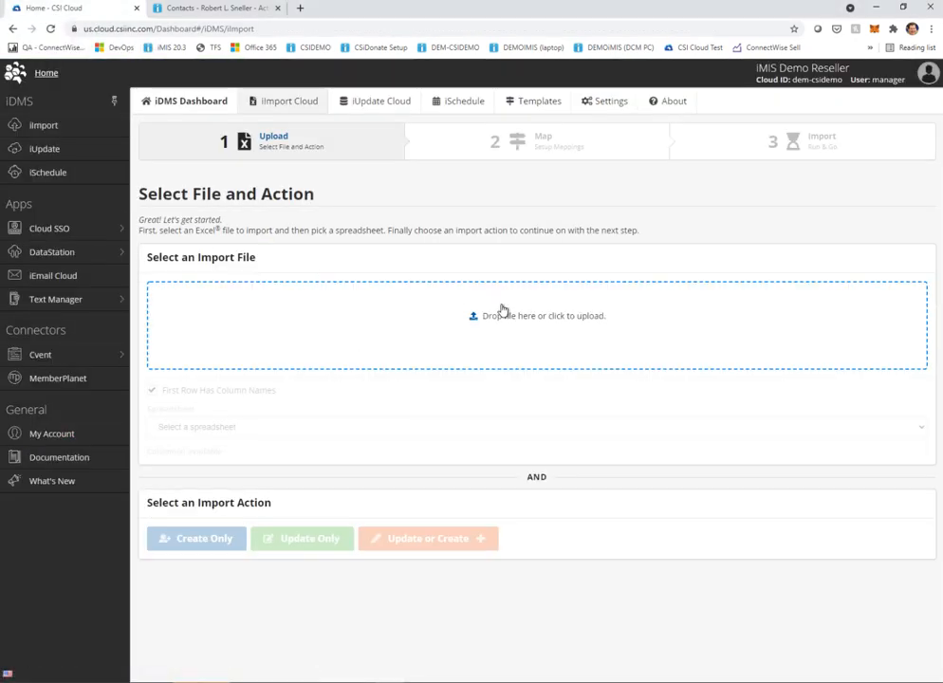
pyautogui.click(501, 310)
pyautogui.click(124, 85)
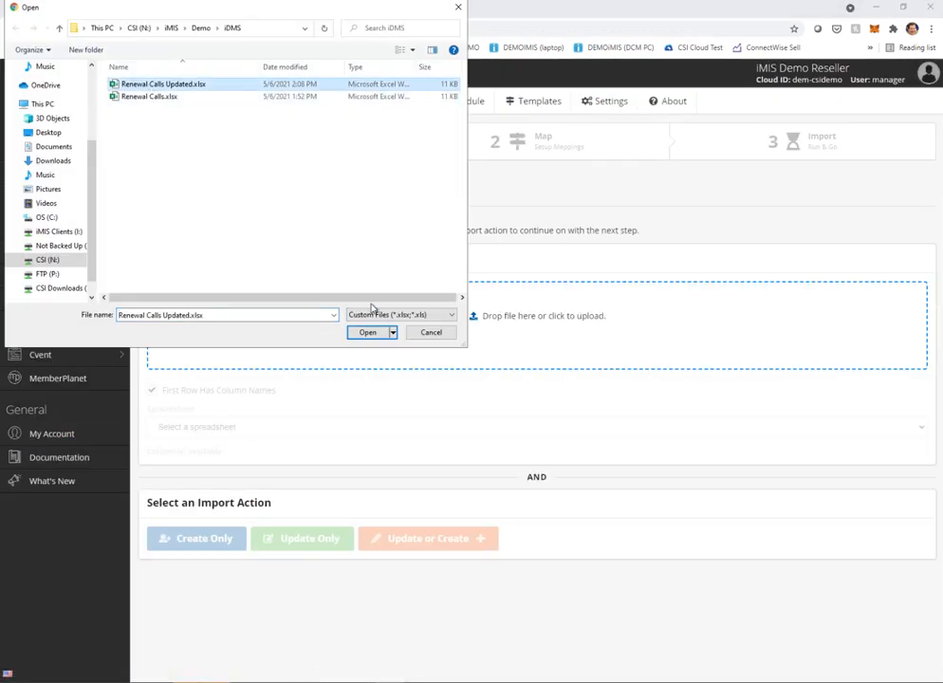
pyautogui.click(368, 332)
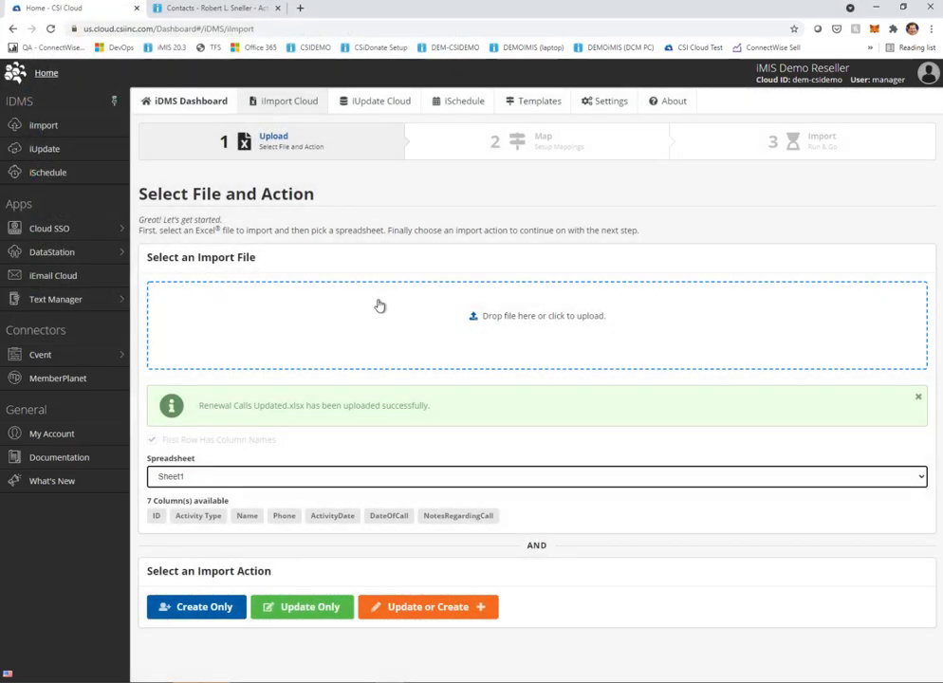
pyautogui.click(424, 607)
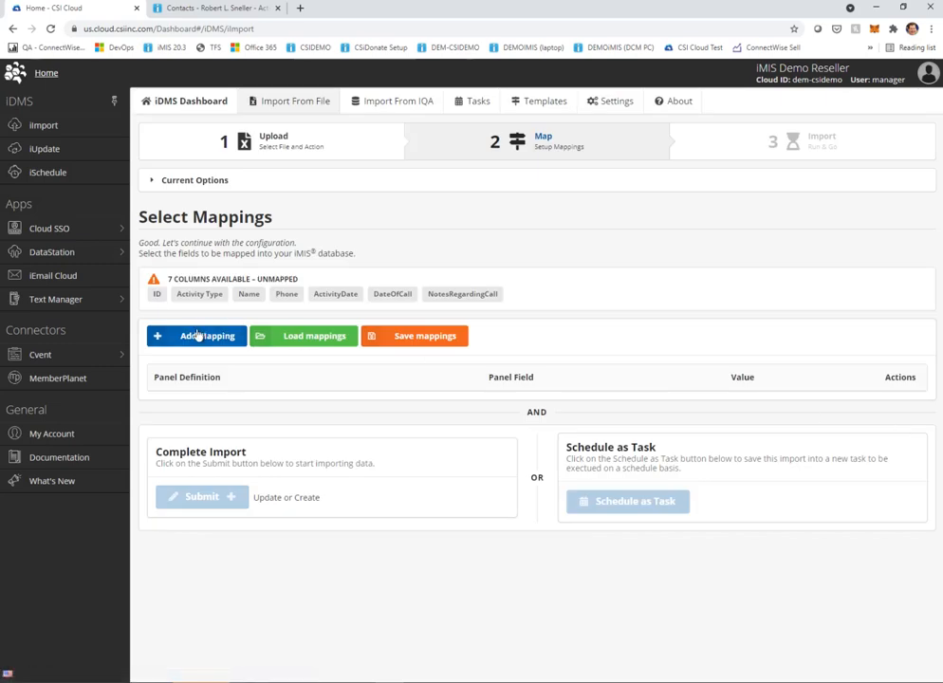
# Load the mappings from the "Insert Call Activities or Update if they Exist" template.
pyautogui.click(312, 338)
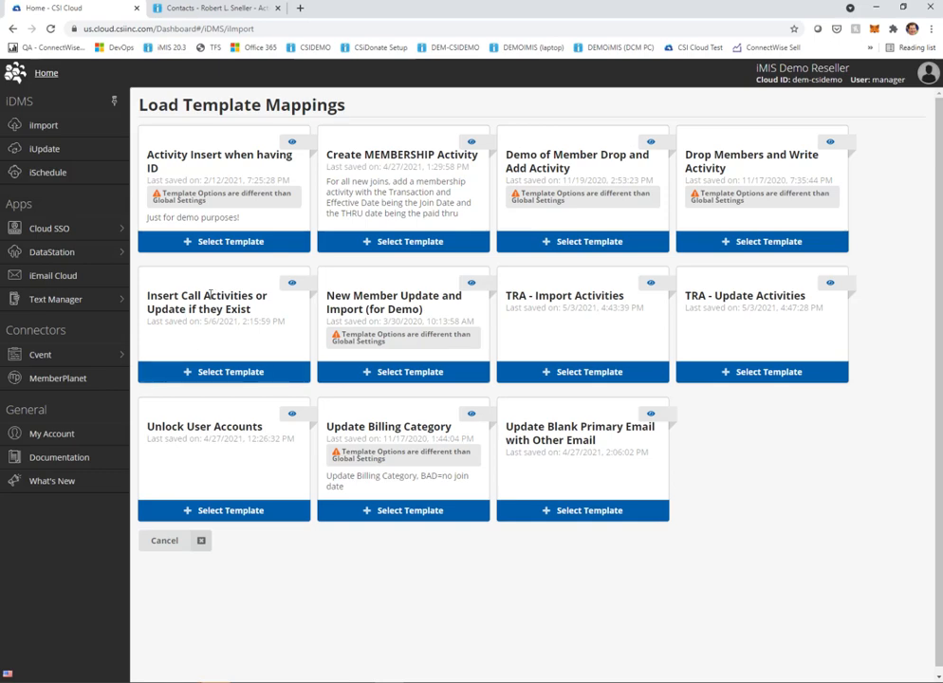
pyautogui.click(182, 372)
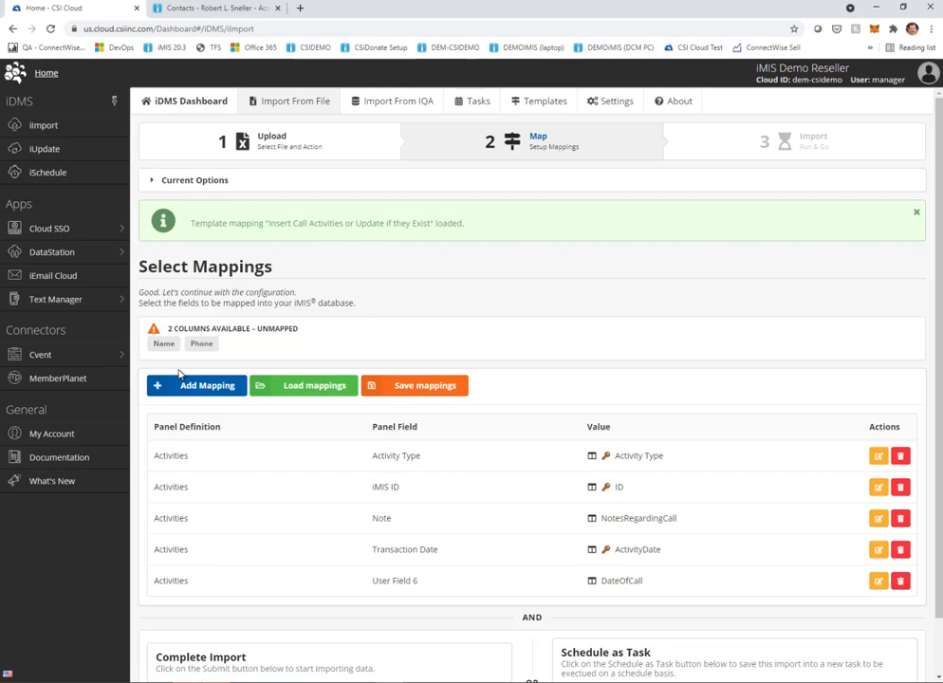
# Submit the loaded mappings, review the validation summary and run the import as Update or Create.
pyautogui.scroll(-1, 599, 487)
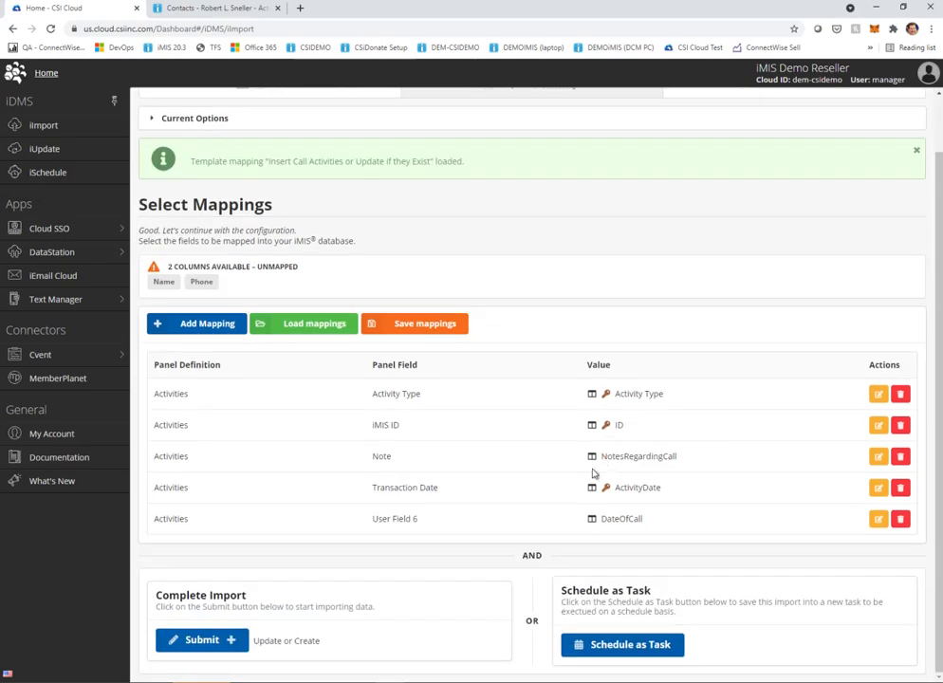
pyautogui.click(200, 644)
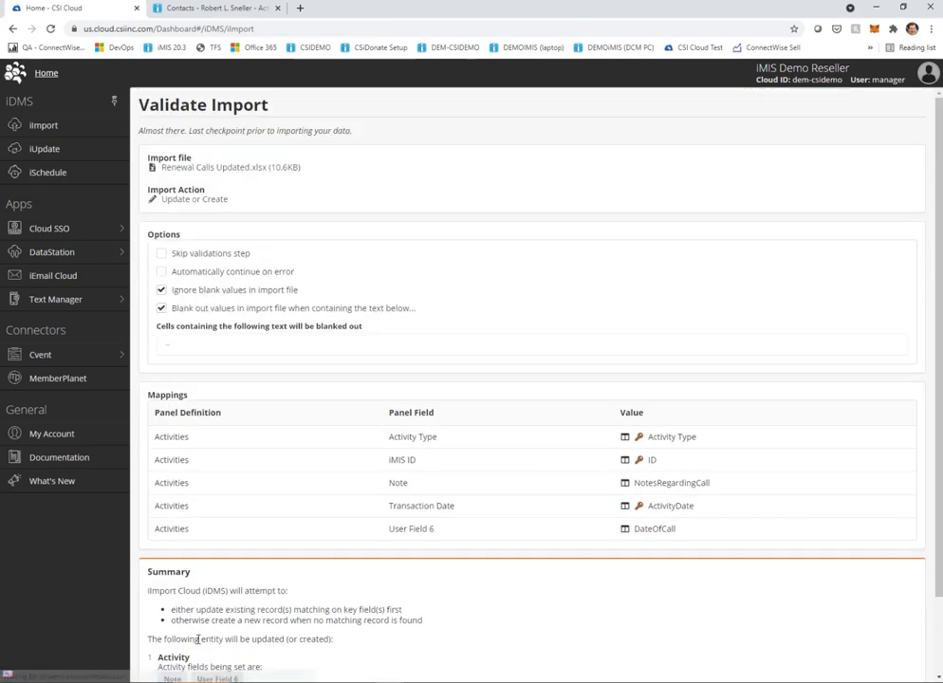
pyautogui.scroll(-2, 202, 638)
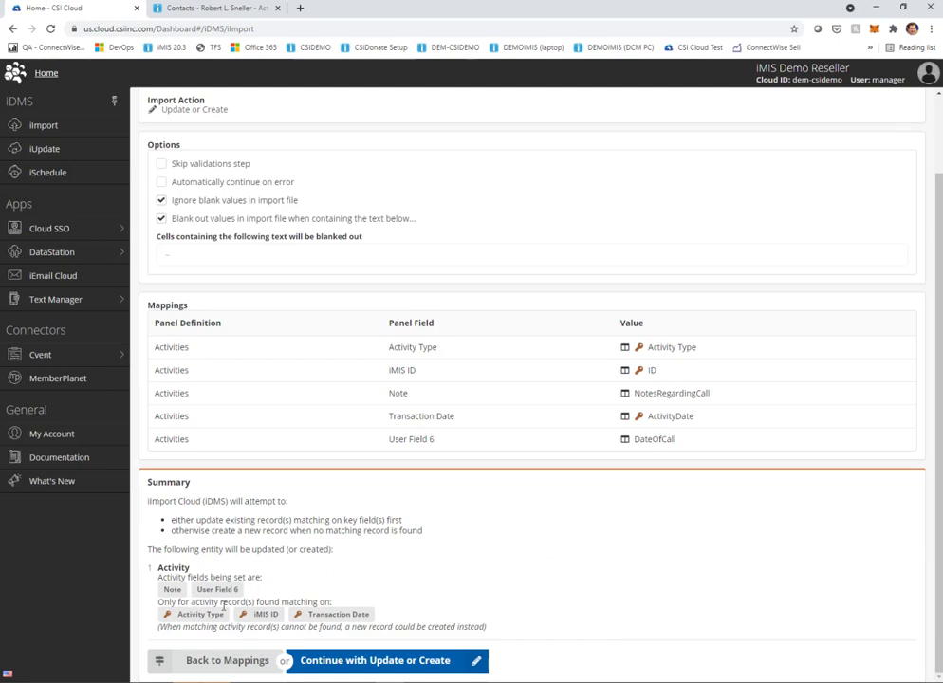
pyautogui.click(358, 663)
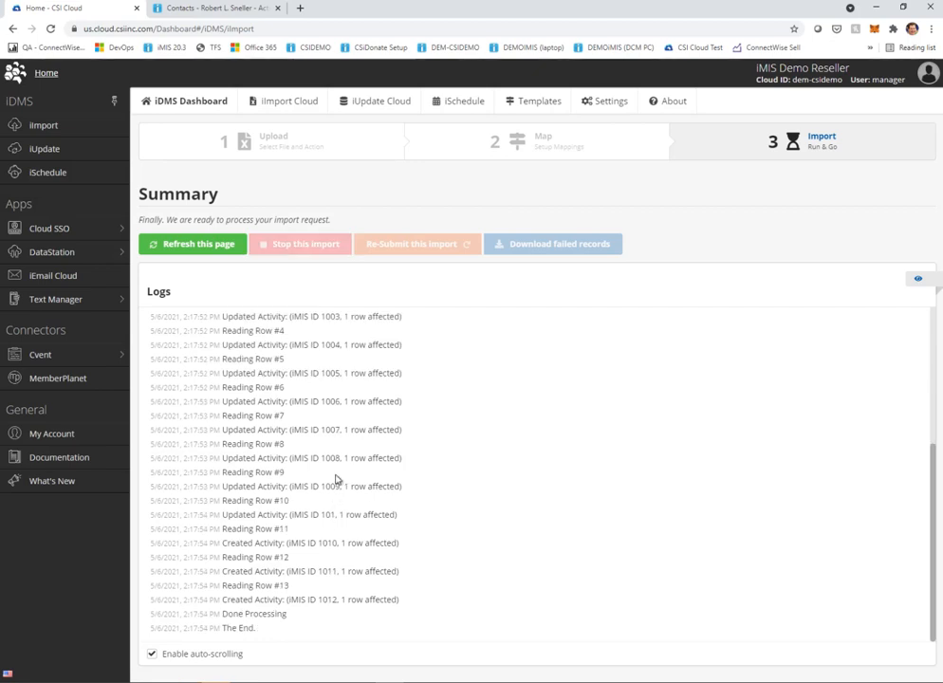
# Find the contact from row #5 of the import log in iMIS by its copied iMIS ID and view its activities.
pyautogui.doubleClick(332, 373)
pyautogui.rightClick(331, 373)
pyautogui.click(384, 379)
pyautogui.click(206, 9)
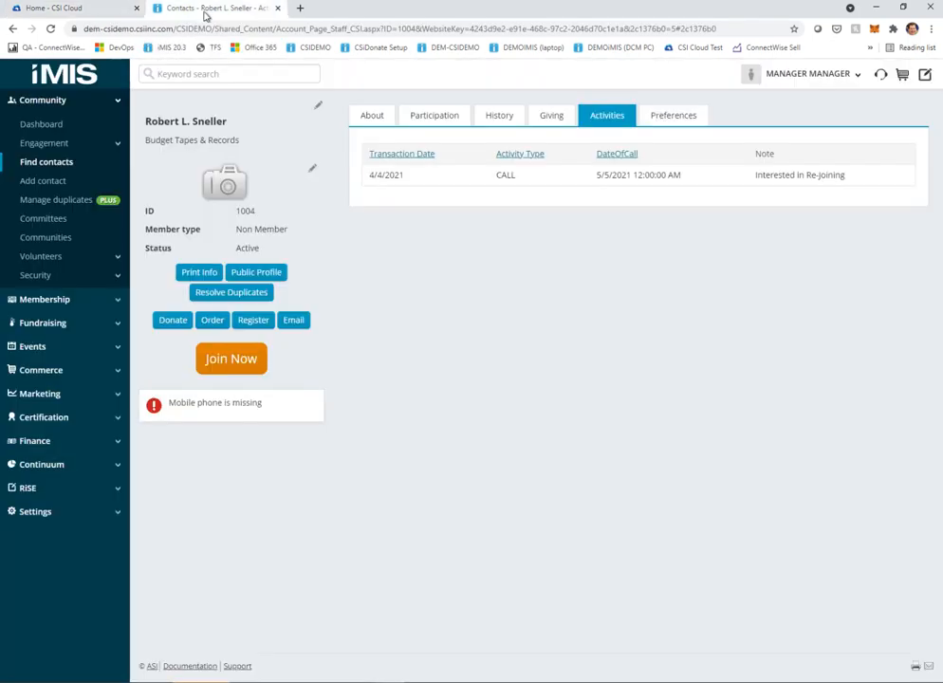
pyautogui.click(59, 163)
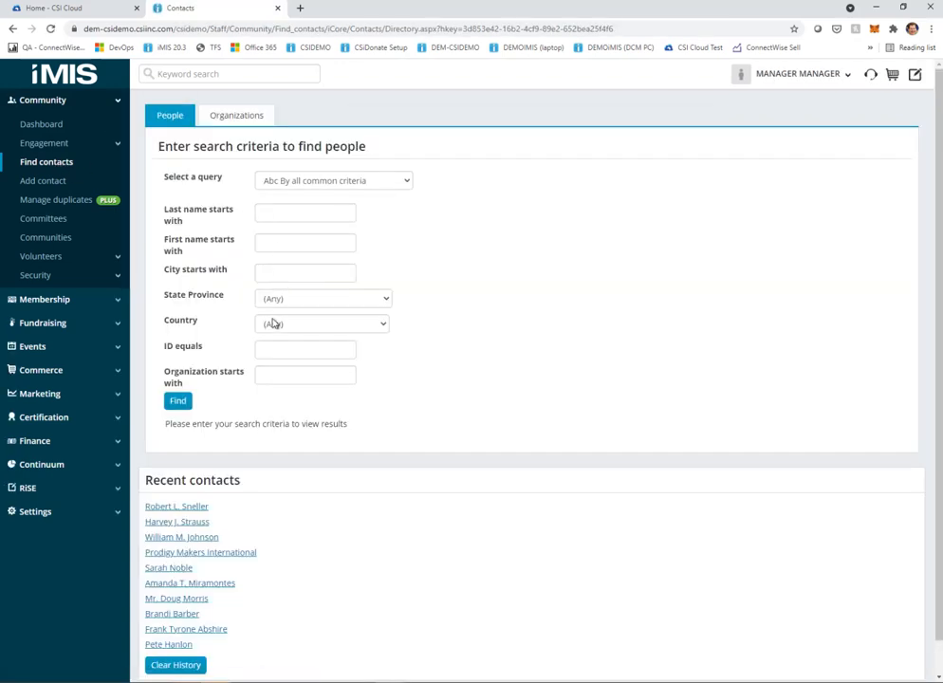
pyautogui.click(284, 351)
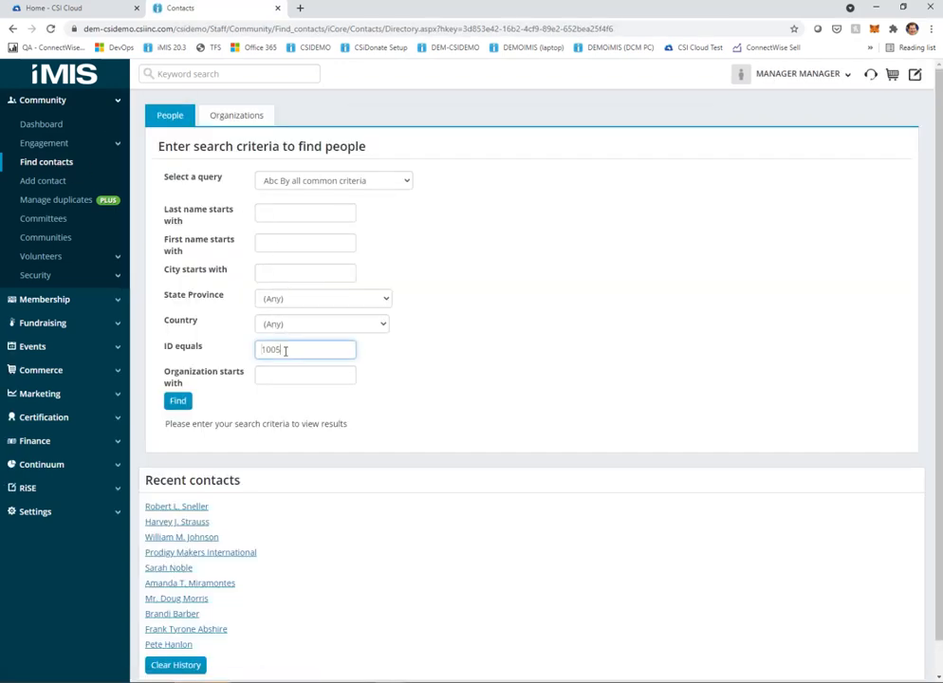
pyautogui.write('1005')
pyautogui.press('Return')
pyautogui.click(175, 469)
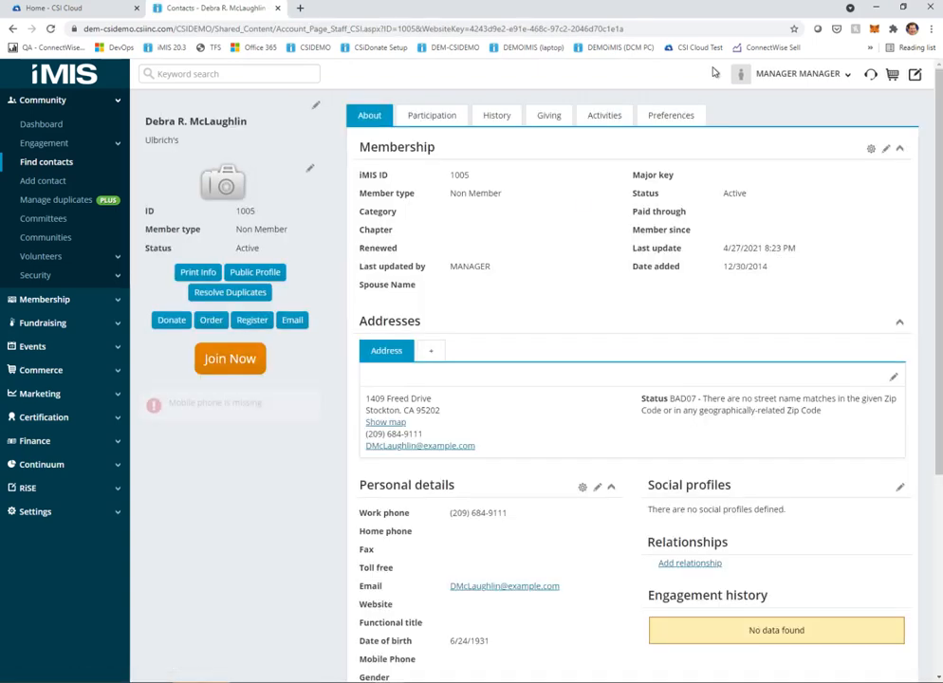
pyautogui.click(608, 115)
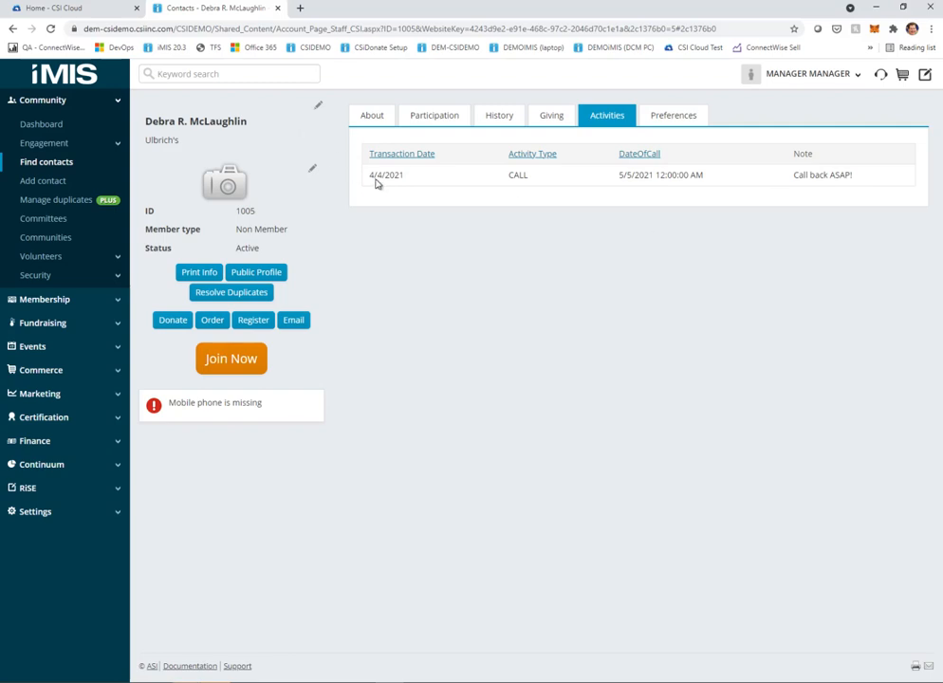
# Look up the contact from row #13 of the import log in iMIS by its copied iMIS ID and view its activities.
pyautogui.click(49, 9)
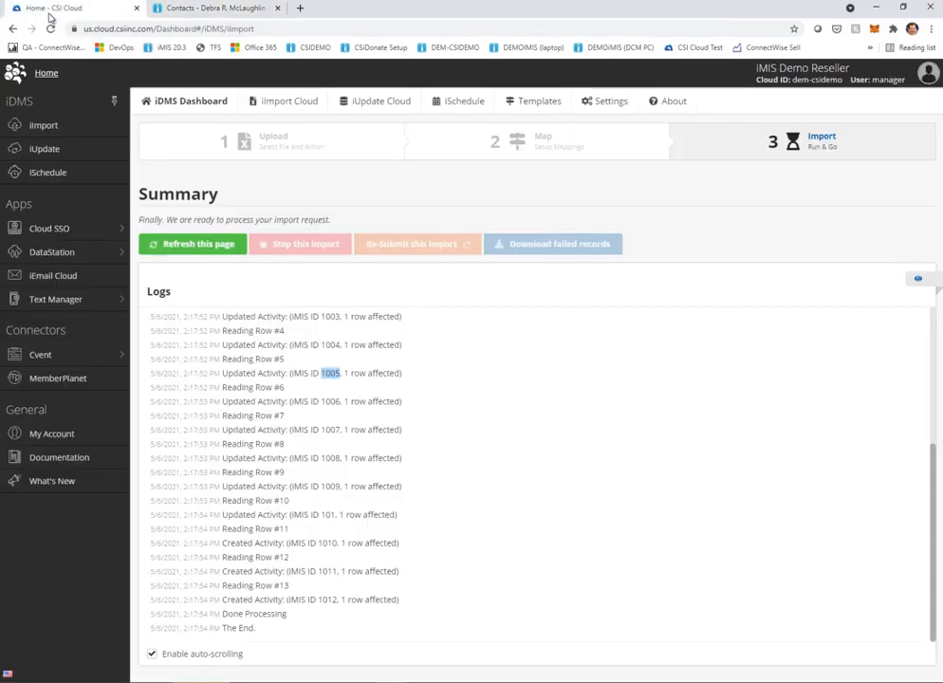
pyautogui.doubleClick(325, 599)
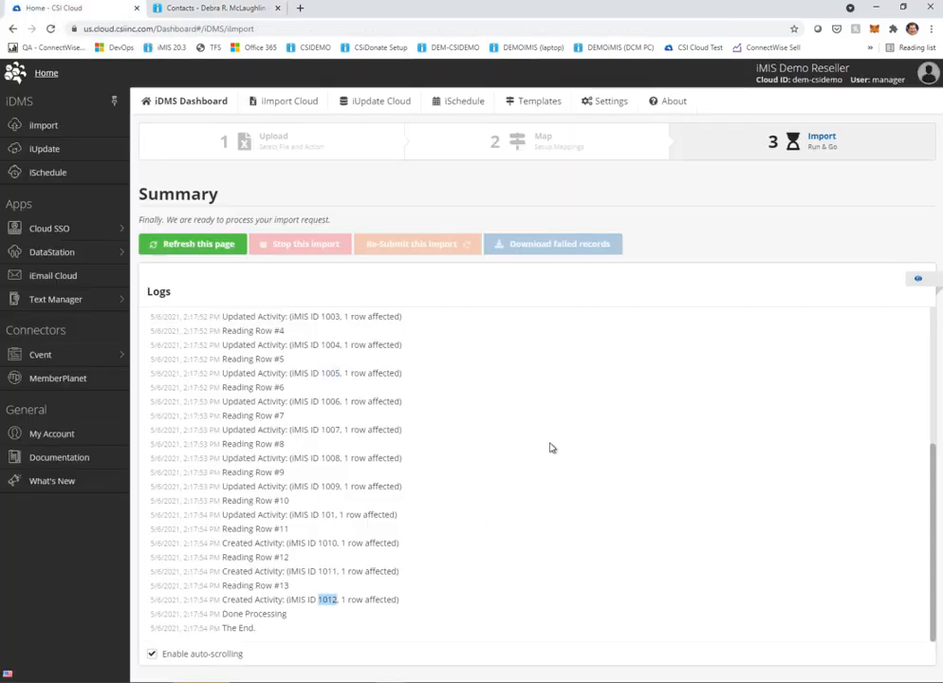
pyautogui.click(211, 8)
pyautogui.click(57, 162)
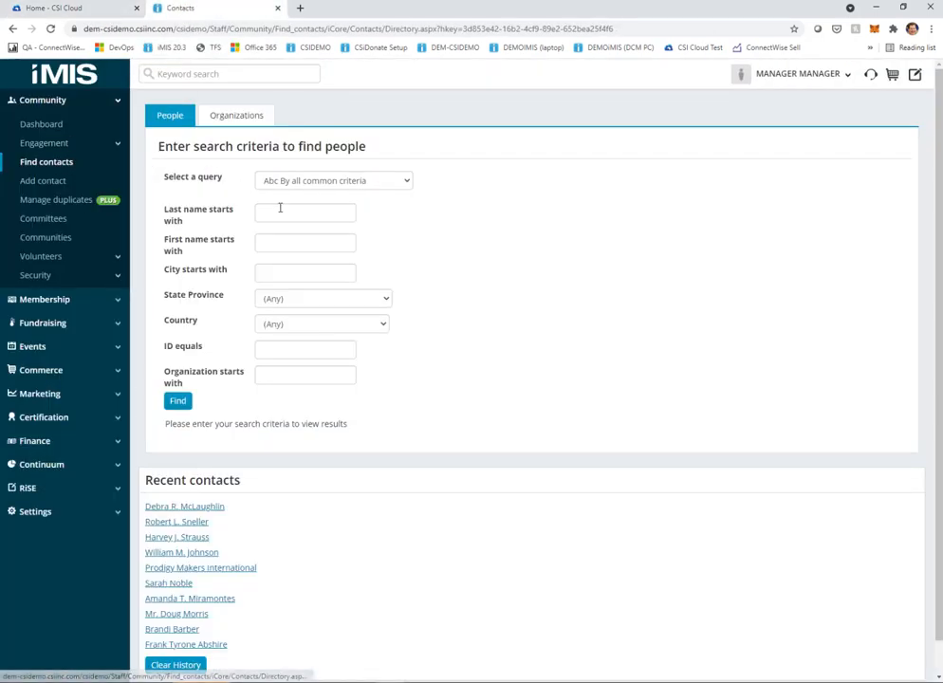
pyautogui.click(297, 350)
pyautogui.hotkey('ctrl', 'v')
pyautogui.press('Return')
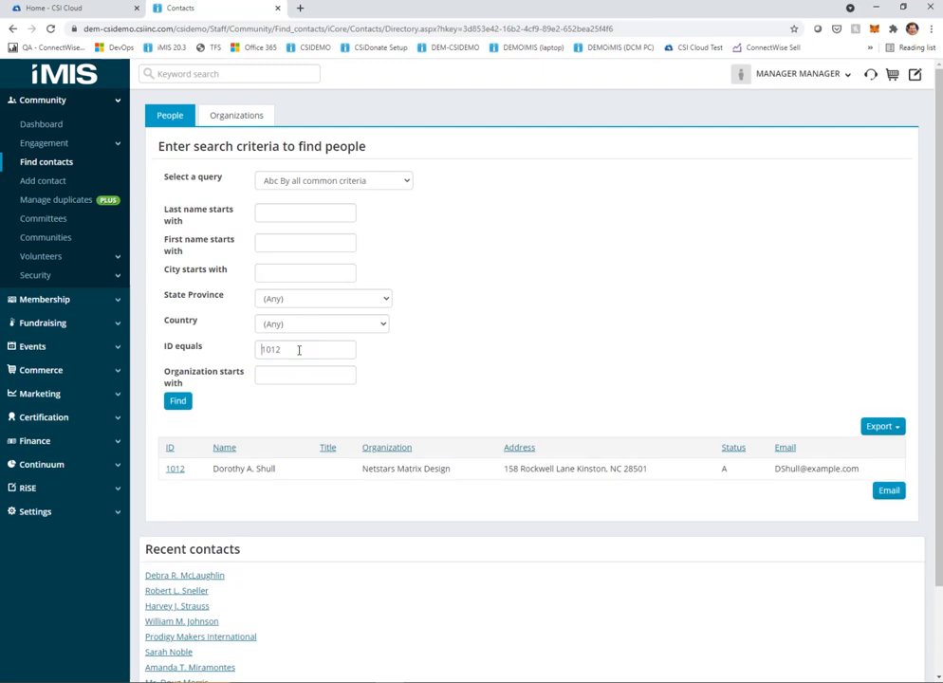
pyautogui.click(174, 471)
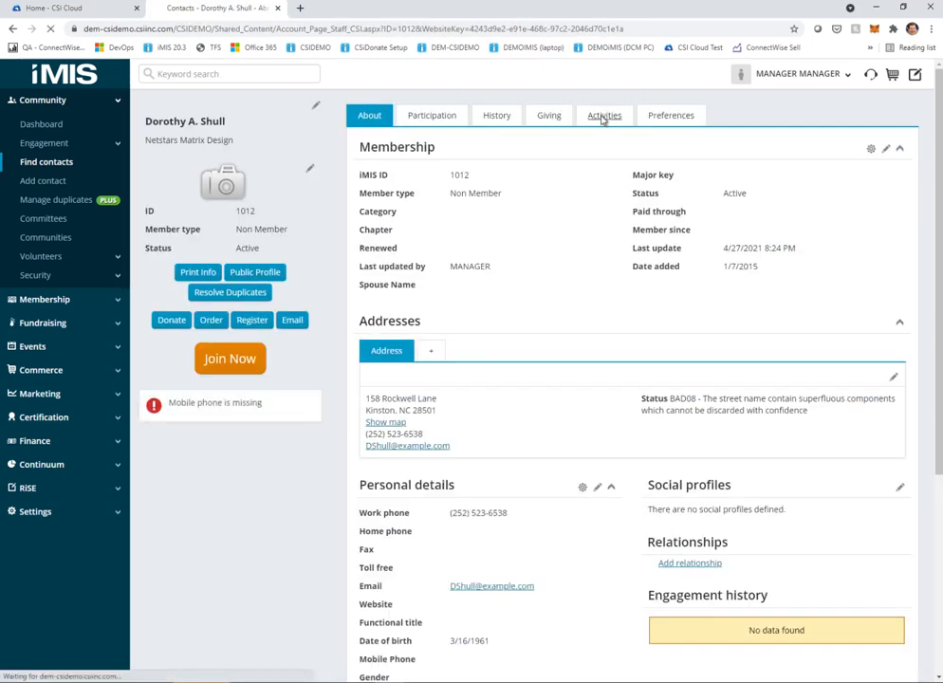
pyautogui.click(604, 116)
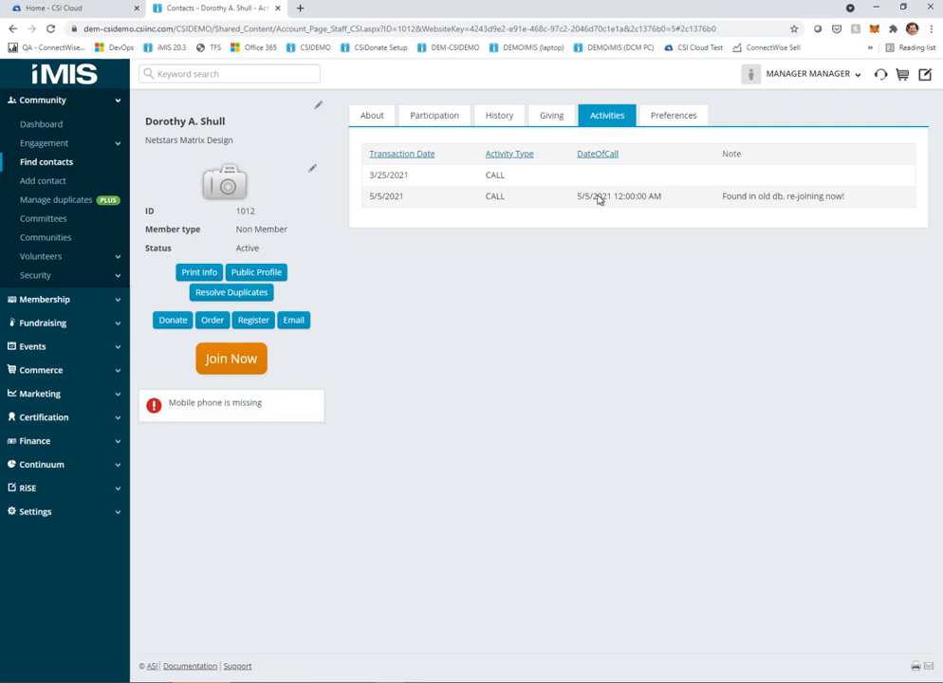